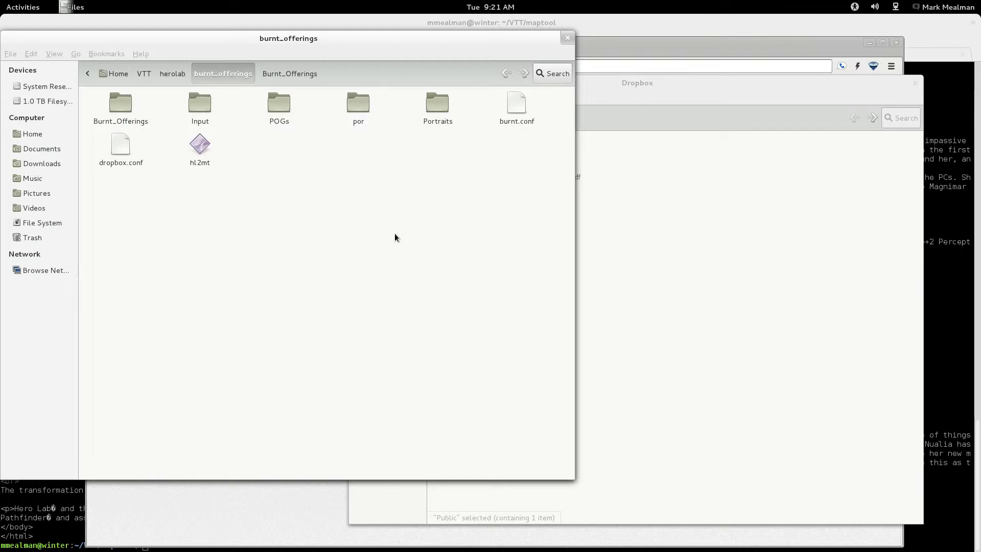
# - Bring the file manager's Dropbox folder window to the front and clear the selection of the Public folder
pyautogui.click(611, 84)
pyautogui.click(371, 47)
pyautogui.click(653, 104)
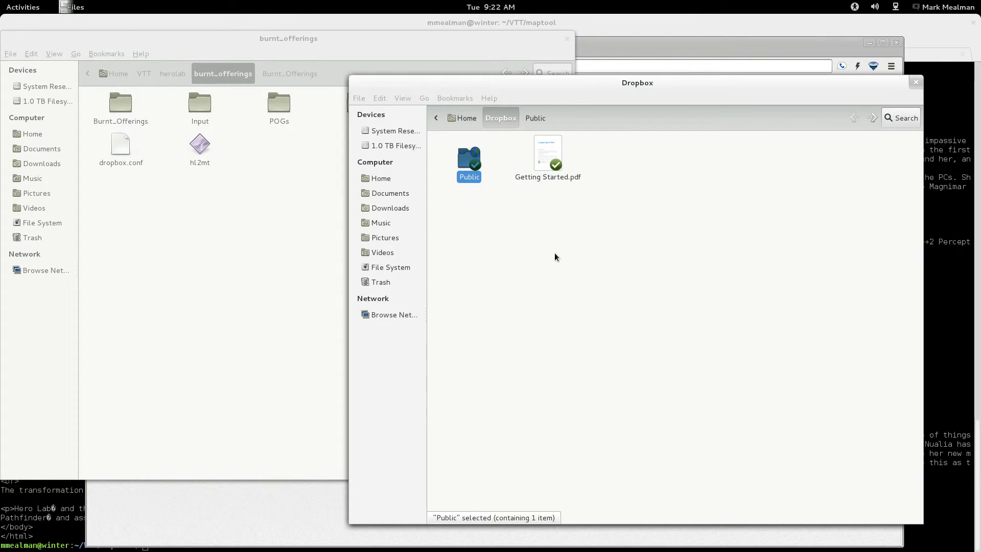
pyautogui.click(578, 271)
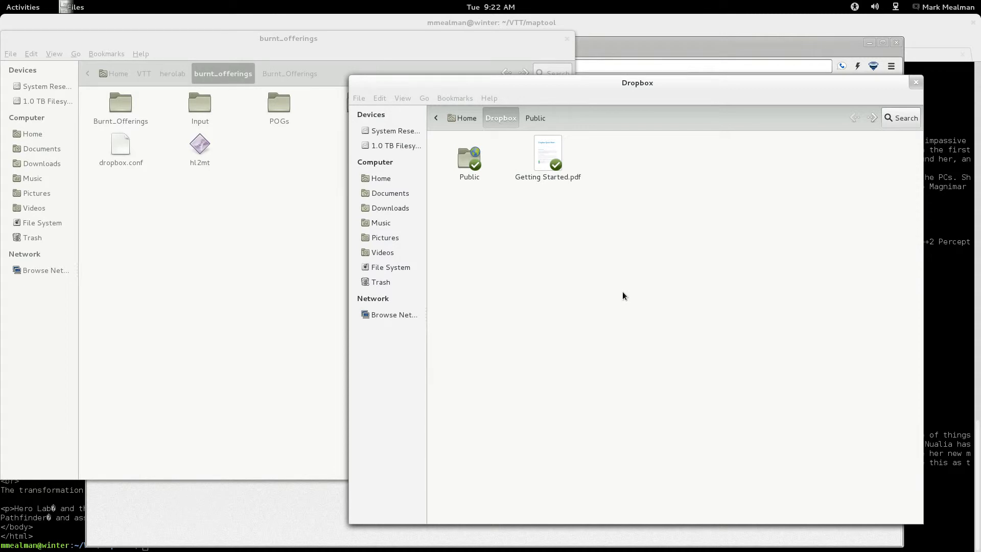
# - Switch to Google Chrome and view the Public folder on the Dropbox website
pyautogui.hotkey('alt', 'Tab')
pyautogui.hotkey('alt', 'Tab')
pyautogui.hotkey('alt', 'Tab')
pyautogui.hotkey('alt', 'Tab')
pyautogui.hotkey('alt', 'Tab')
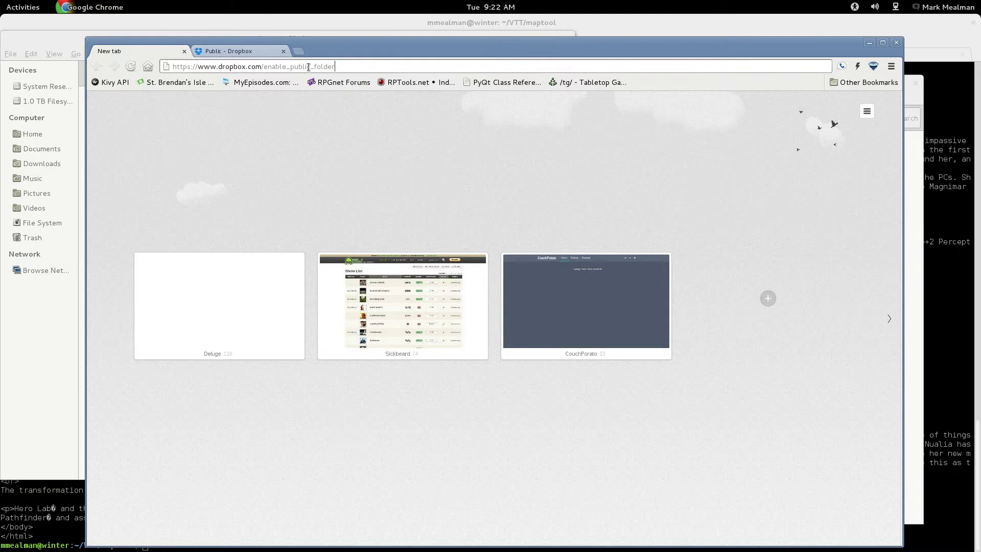
pyautogui.click(238, 51)
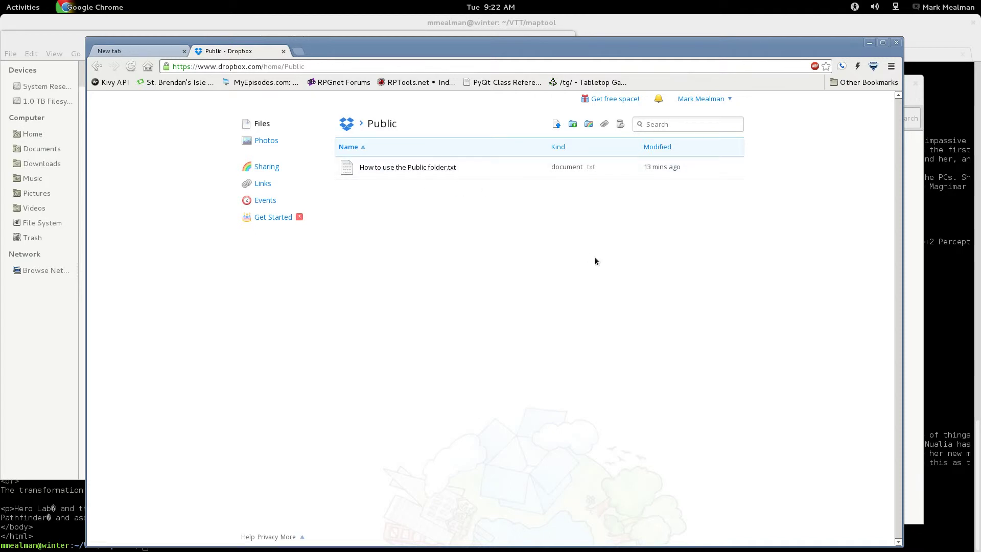
# - Return to the file manager and create a folder named maptool inside the Dropbox Public folder
pyautogui.hotkey('alt', 'Tab')
pyautogui.press('Tab')
pyautogui.press('Tab')
pyautogui.press('Tab')
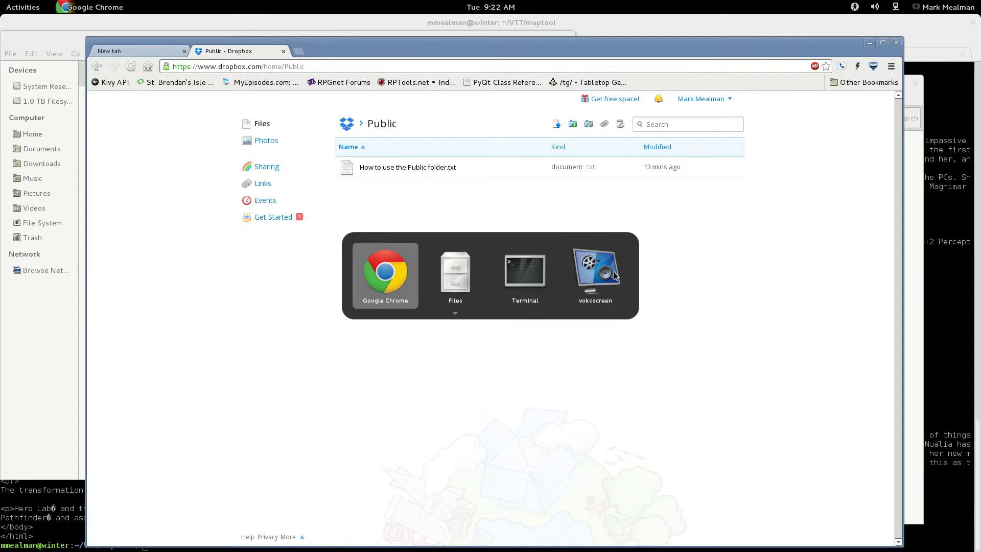
pyautogui.press('Tab')
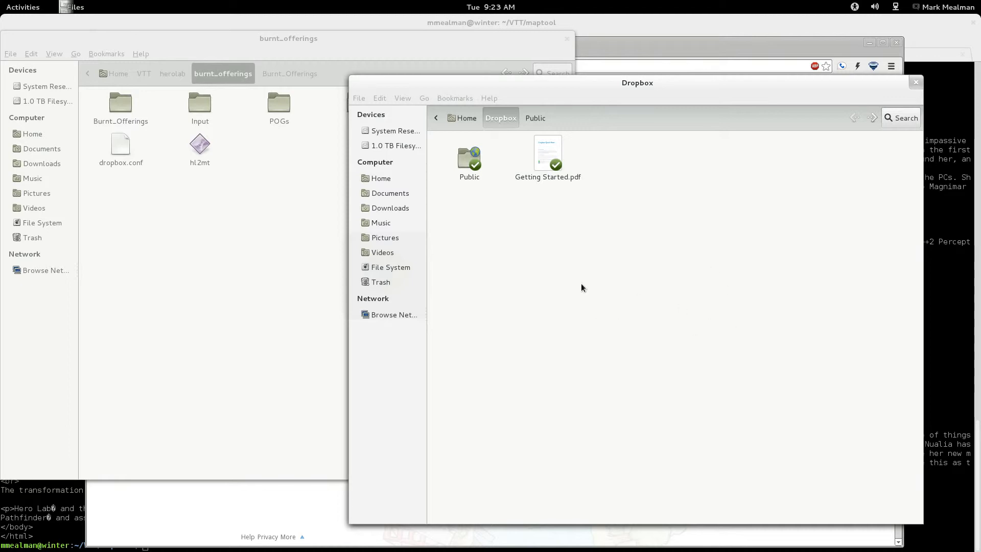
pyautogui.doubleClick(473, 164)
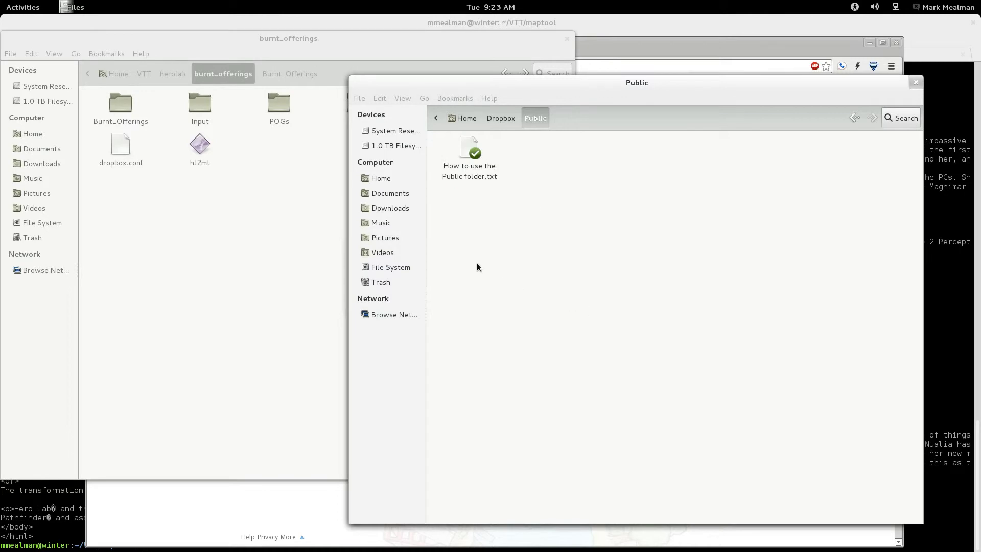
pyautogui.rightClick(532, 266)
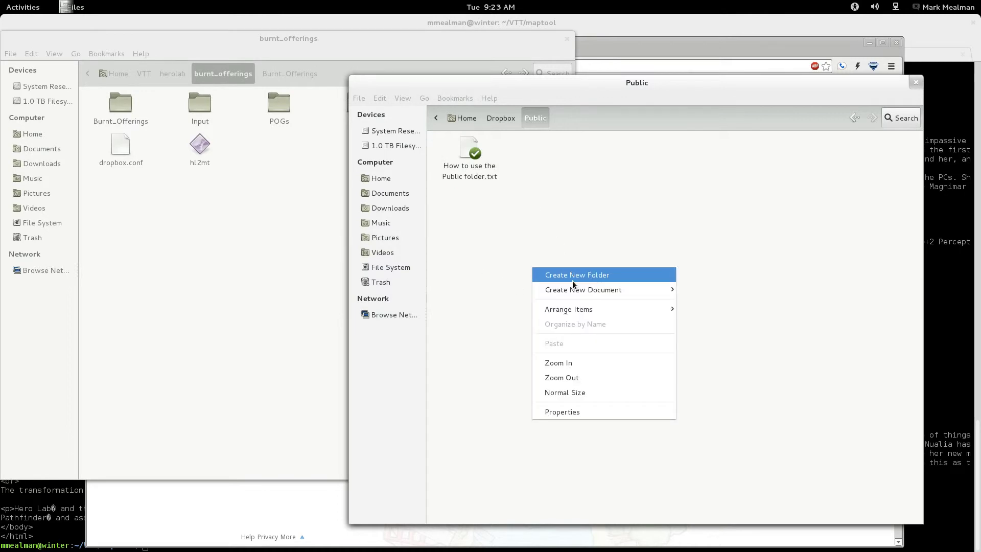
pyautogui.click(572, 281)
pyautogui.write('maptool')
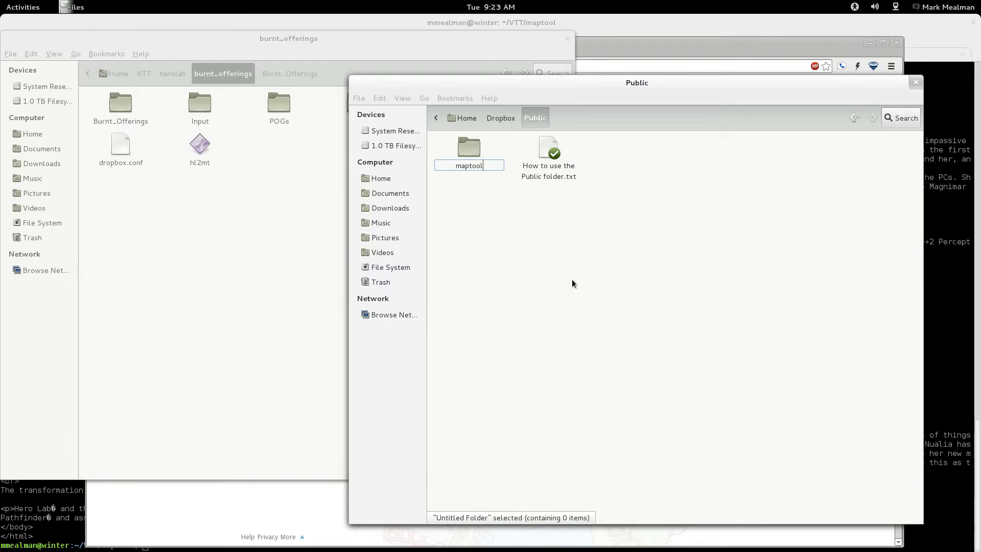
pyautogui.press('Return')
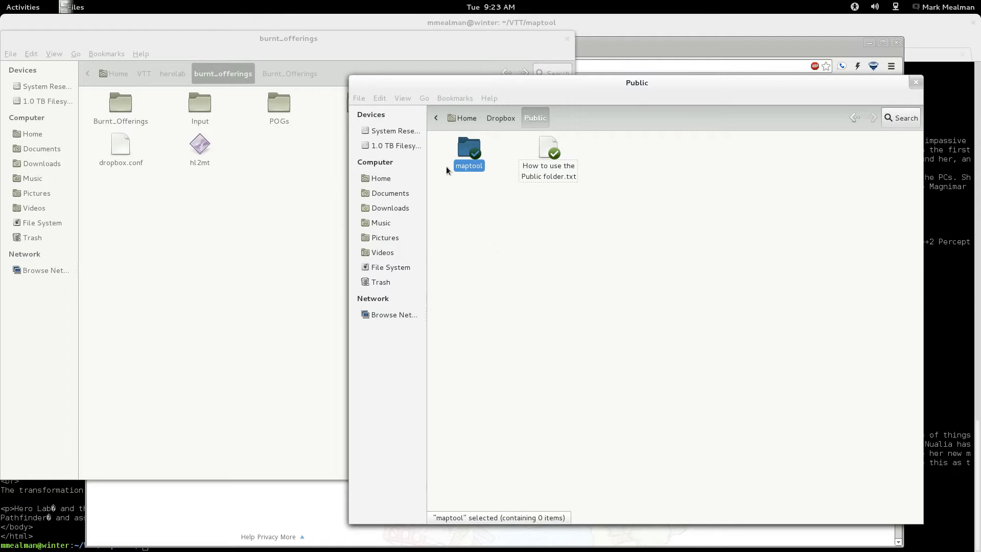
# - Create an empty document named test.html inside the new maptool folder
pyautogui.doubleClick(473, 149)
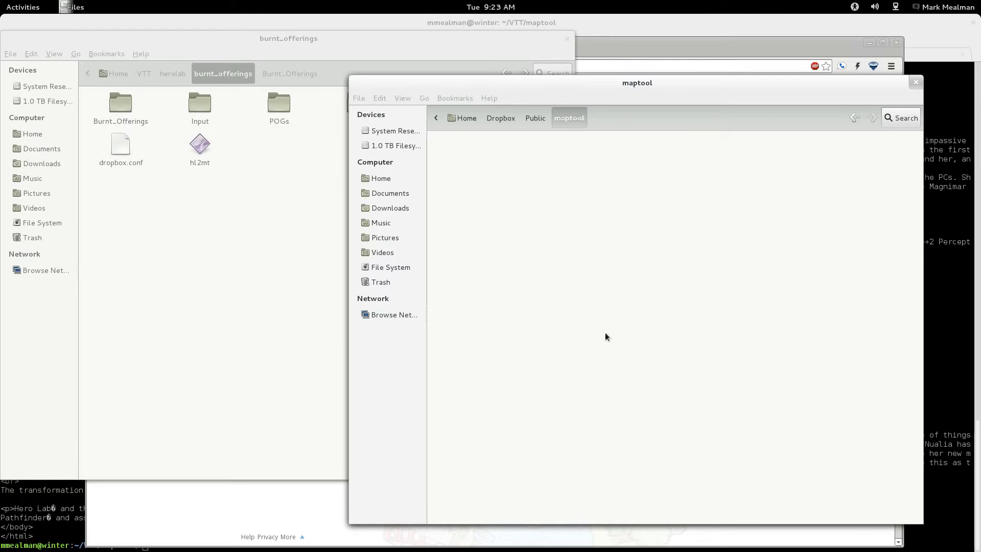
pyautogui.rightClick(527, 244)
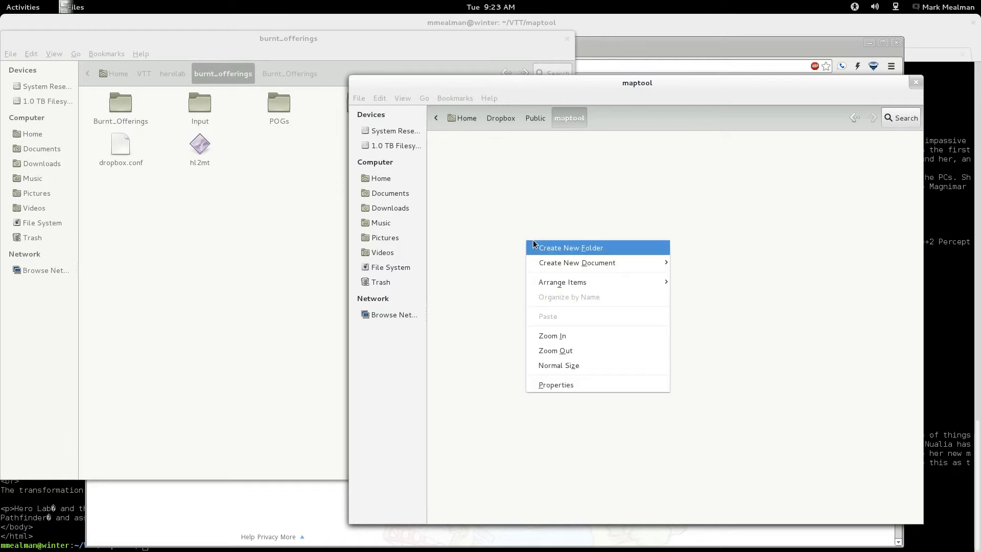
pyautogui.moveTo(588, 263)
pyautogui.click(691, 280)
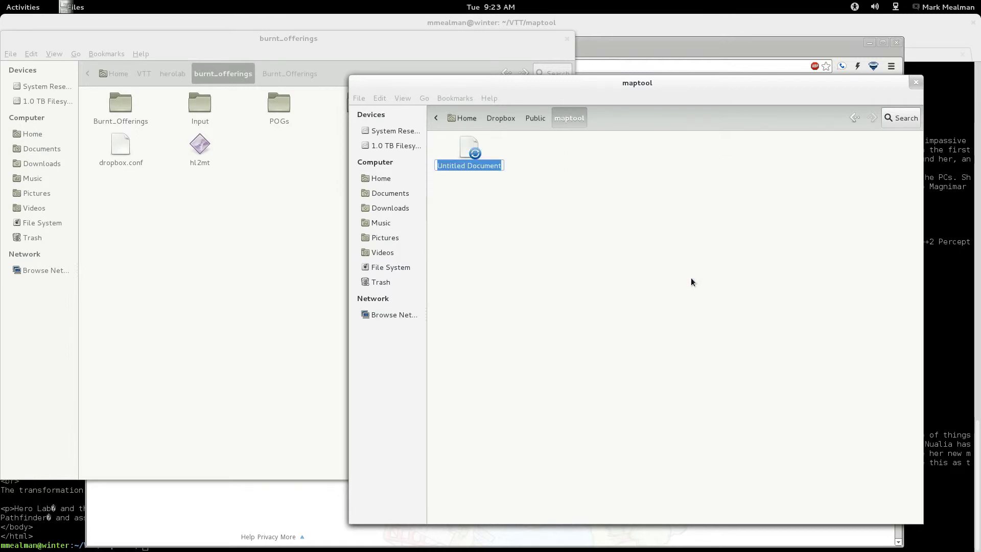
pyautogui.write('test')
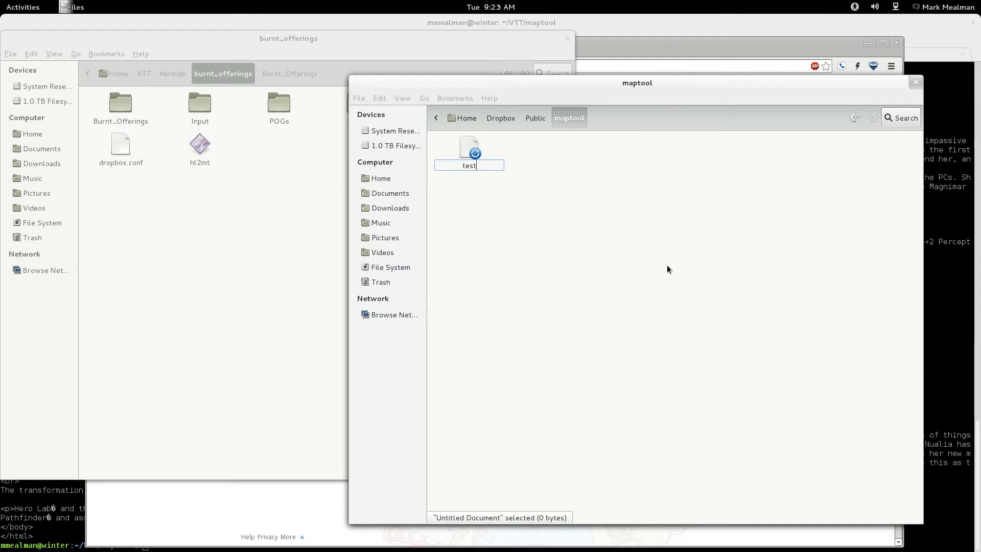
pyautogui.write('.html')
pyautogui.press('Return')
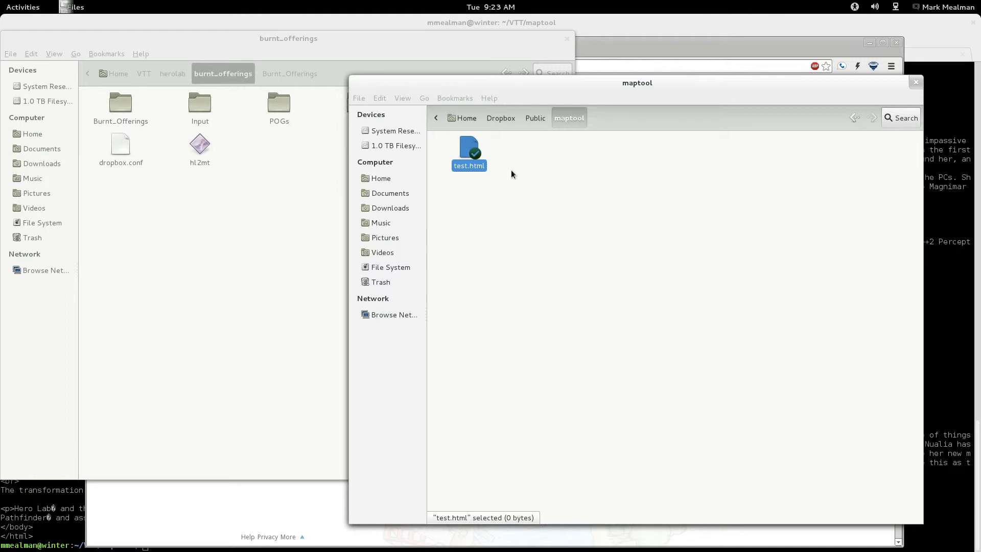
# - Copy the Dropbox public link of test.html
pyautogui.rightClick(474, 156)
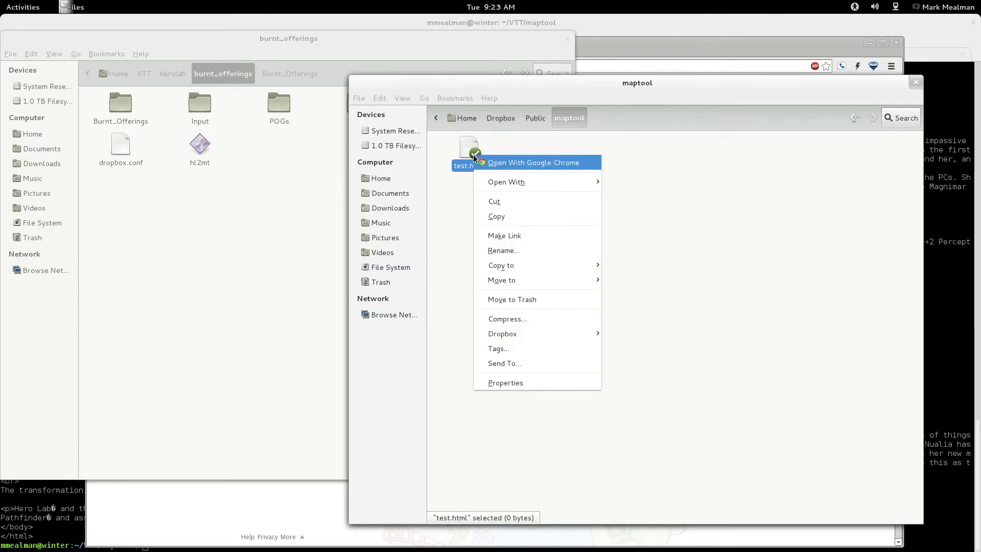
pyautogui.moveTo(574, 332)
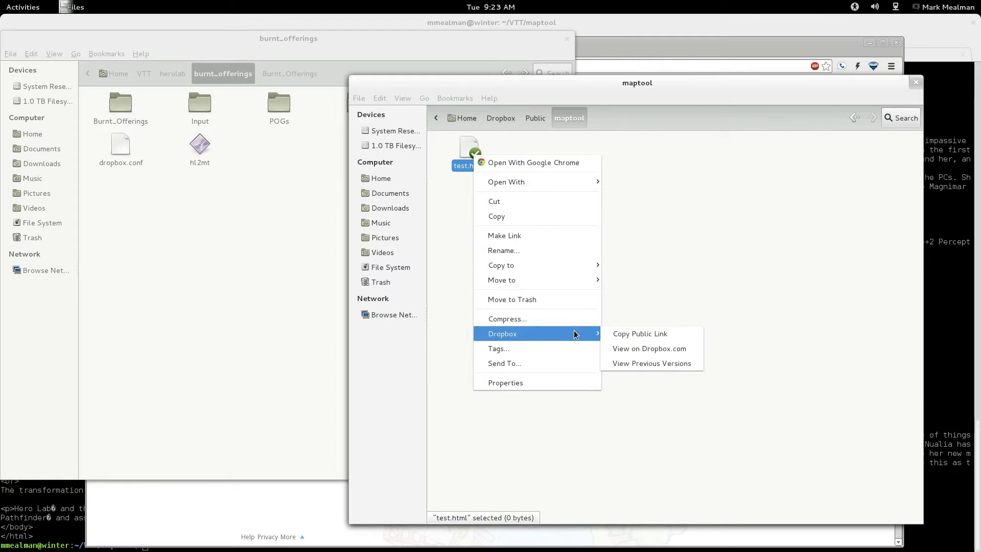
pyautogui.click(639, 336)
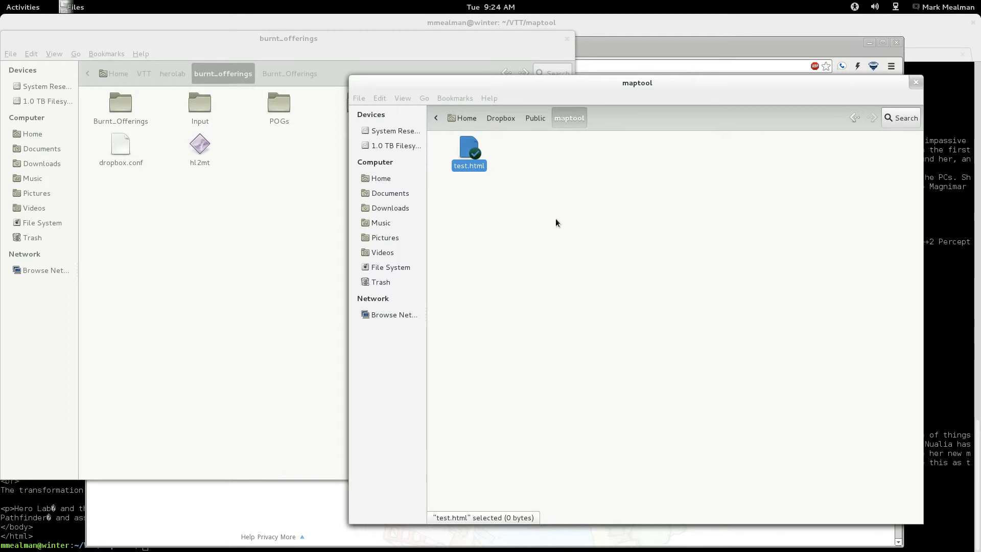
# - Switch to Google Chrome and open the copied public link in a new tab
pyautogui.hotkey('alt', 'Tab')
pyautogui.hotkey('alt', 'Tab')
pyautogui.hotkey('alt', 'Tab')
pyautogui.hotkey('alt', 'Tab')
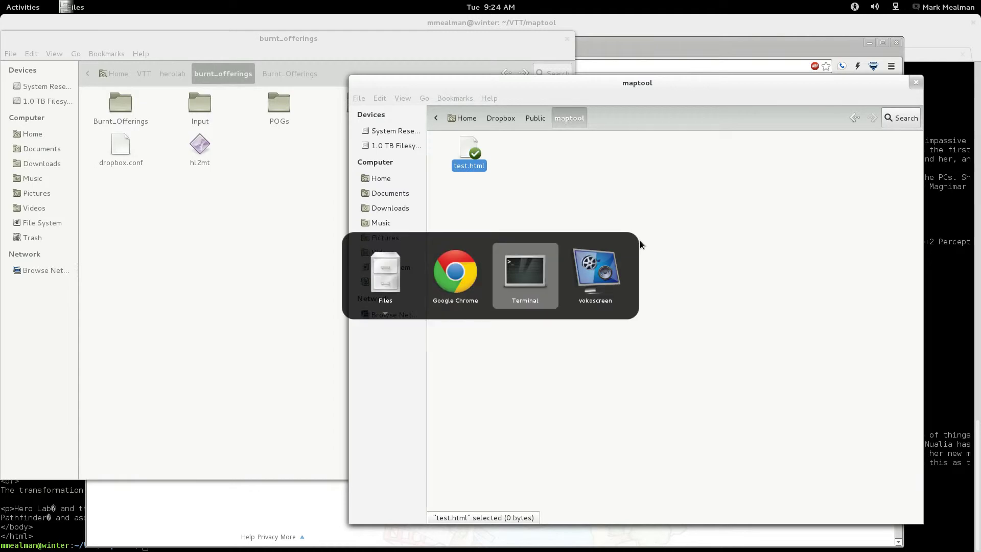
pyautogui.hotkey('alt', 'Tab')
pyautogui.click(299, 51)
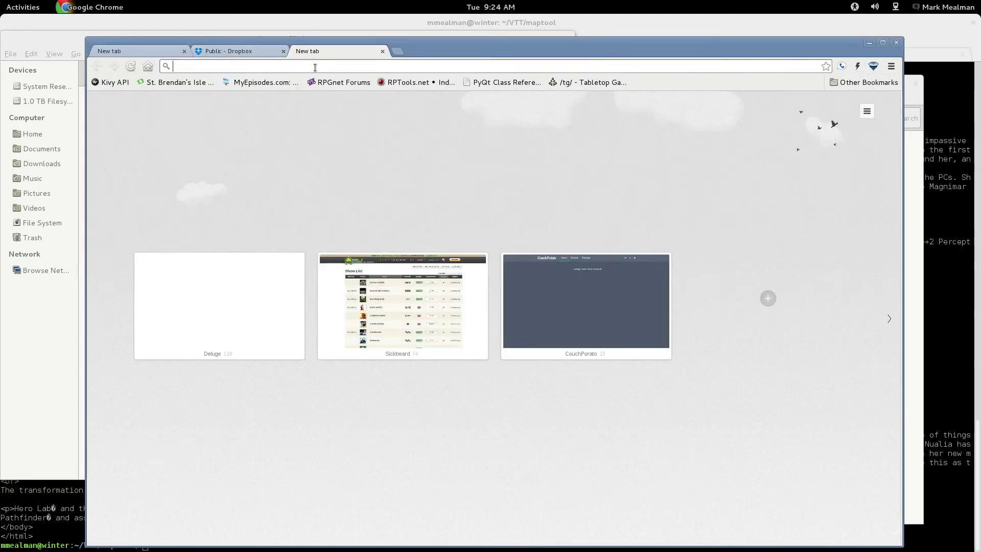
pyautogui.hotkey('ctrl', 'v')
pyautogui.press('Return')
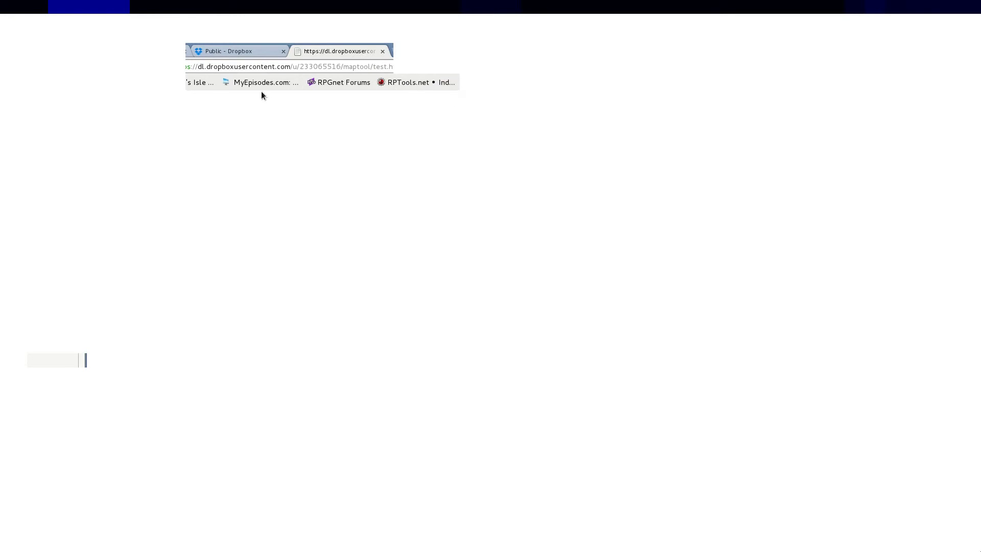
# - Examine the account ID portion of the test.html web address and compare it with the local folder
pyautogui.click(225, 67)
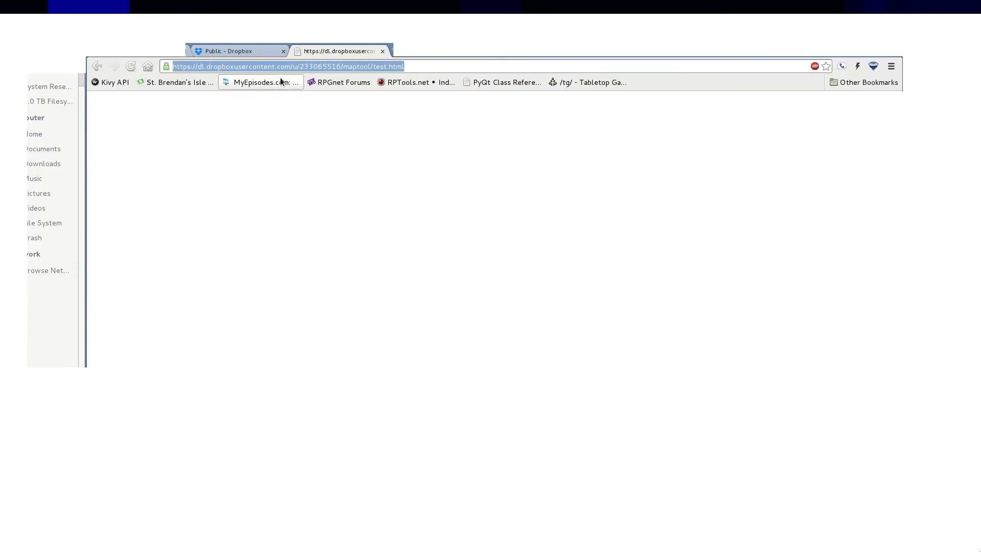
pyautogui.doubleClick(323, 67)
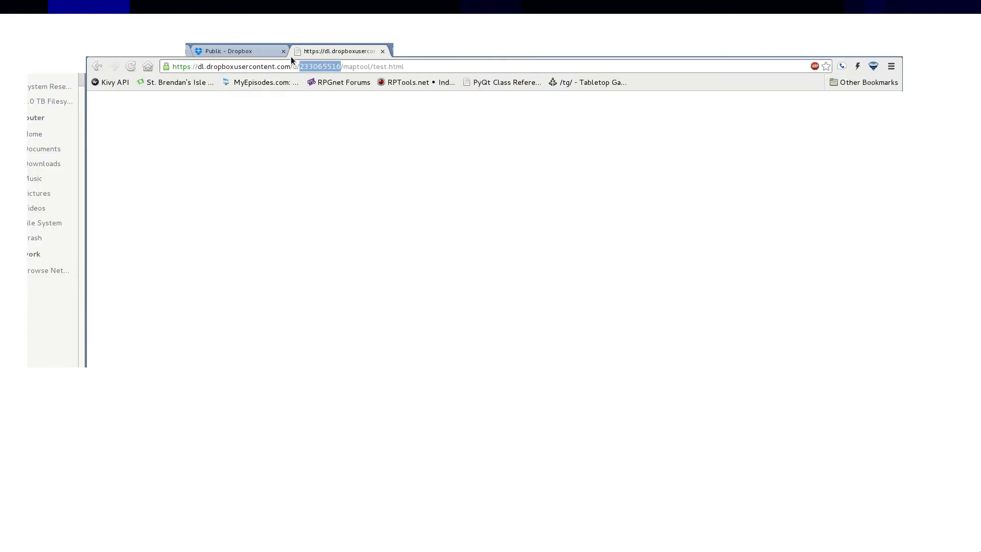
pyautogui.hotkey('alt', 'Tab')
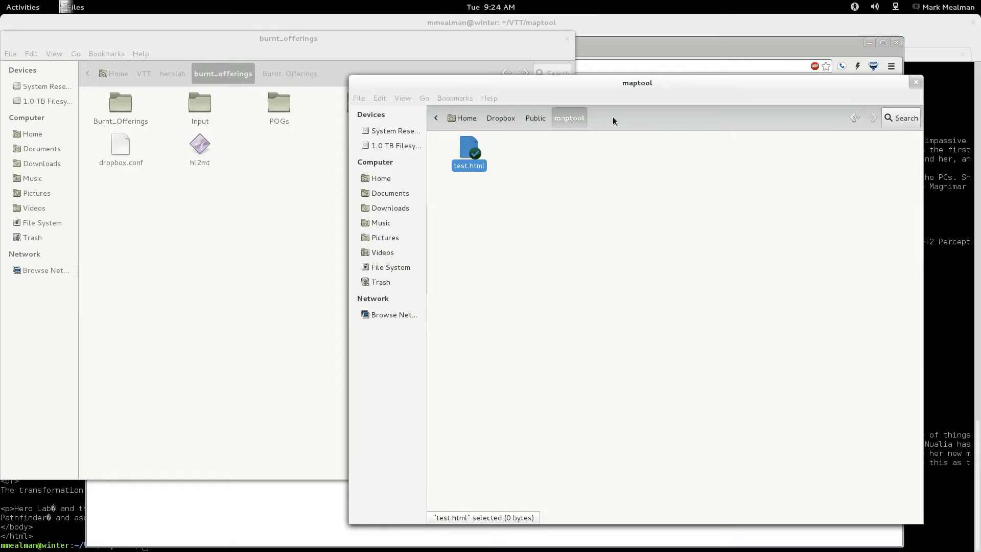
pyautogui.click(633, 50)
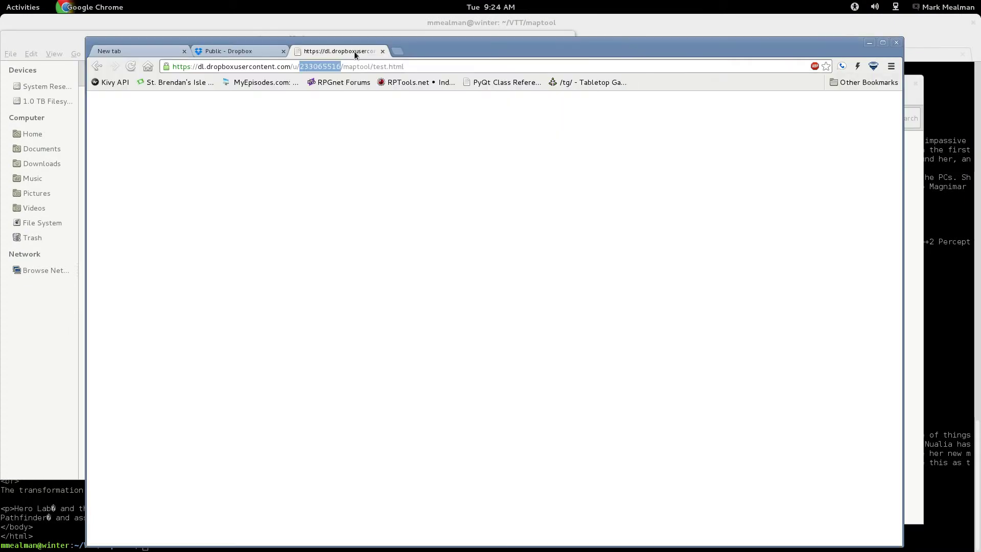
# - Copy the base part of the test.html web address, up to and including maptool/
pyautogui.click(352, 67)
pyautogui.moveTo(374, 66); pyautogui.dragTo(152, 42)
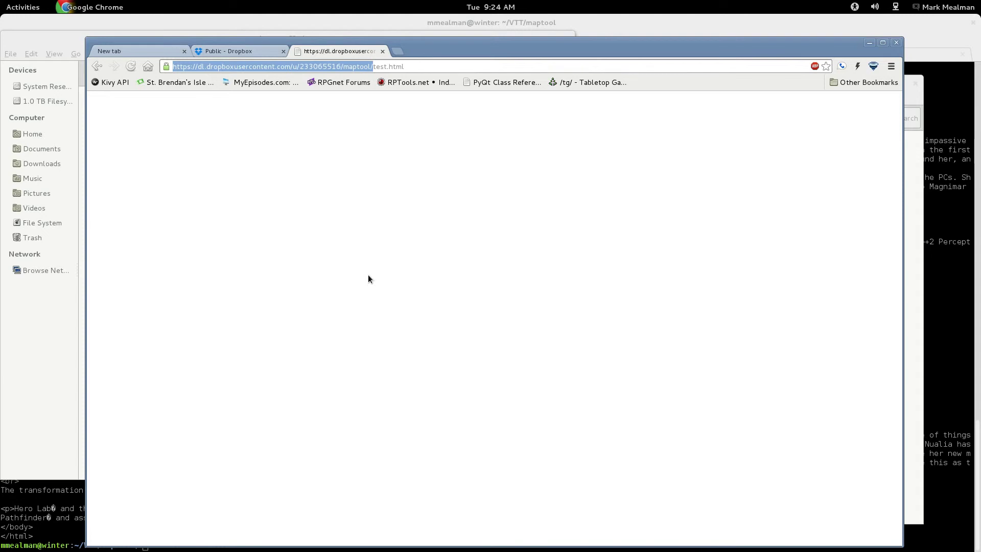
pyautogui.click(373, 67)
pyautogui.moveTo(373, 67); pyautogui.dragTo(137, 46)
# - Go back to the file manager and launch hl2mt from the burnt_offerings folder
pyautogui.hotkey('alt', 'Tab')
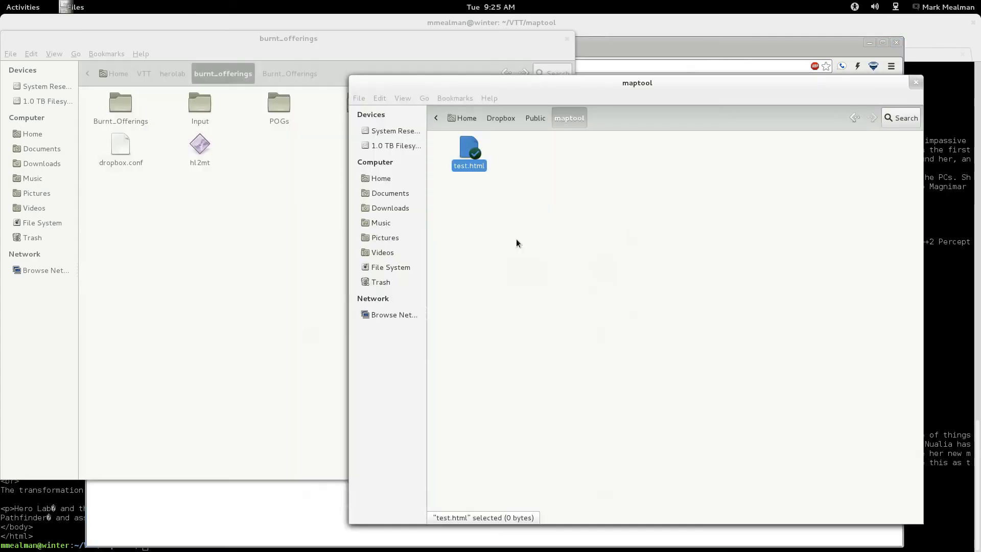
pyautogui.click(339, 241)
pyautogui.doubleClick(200, 143)
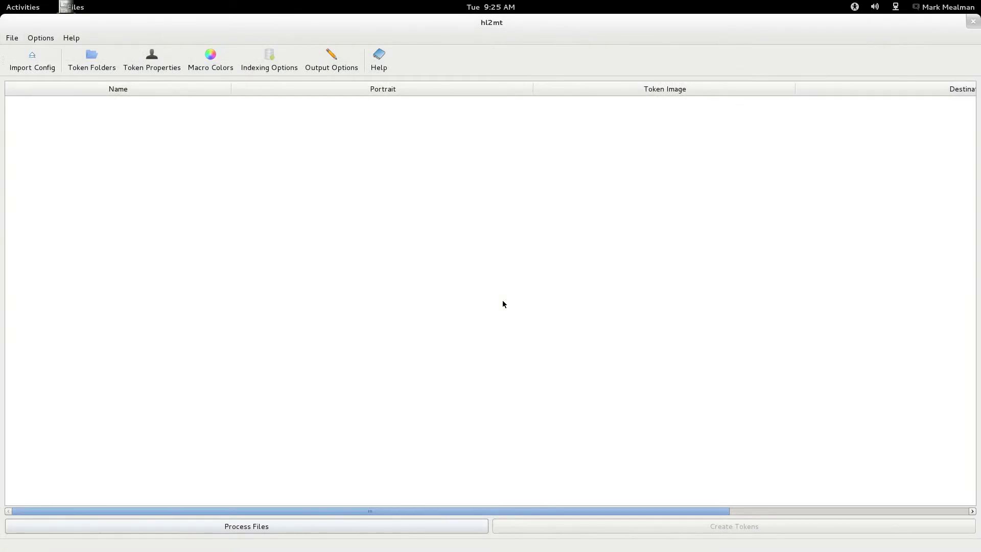
# - In the indexing options, set the index option to HTML and paste the copied Dropbox maptool address as the base HTTP URL
pyautogui.click(268, 60)
pyautogui.click(520, 57)
pyautogui.click(525, 71)
pyautogui.click(481, 86)
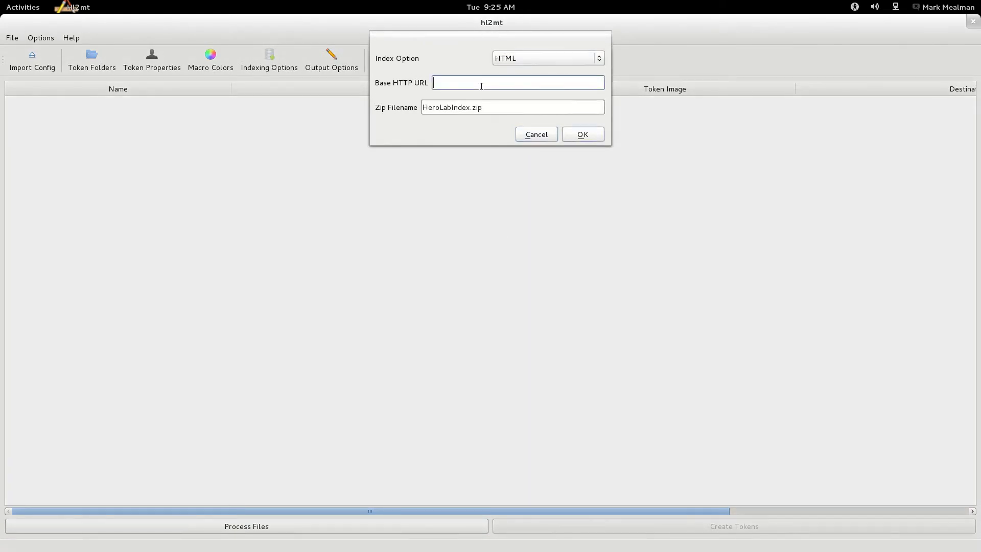
pyautogui.hotkey('ctrl', 'v')
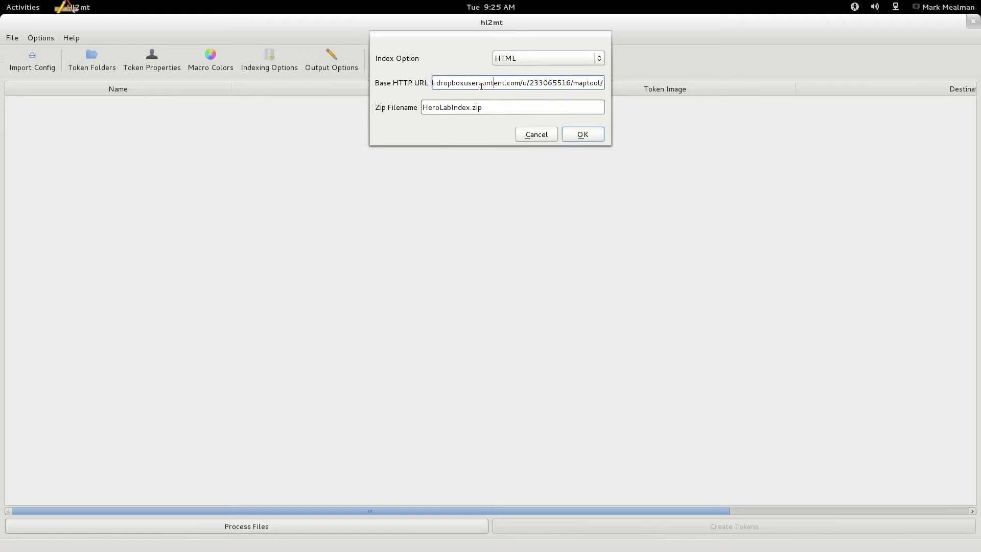
# - Check the pasted base HTTP URL from its https start to its trailing slash
pyautogui.press('Left')
pyautogui.press('Left')
pyautogui.press('Left')
pyautogui.press('Left')
pyautogui.press('Left')
pyautogui.press('Left')
pyautogui.press('Left')
pyautogui.press('Left')
pyautogui.press('Left')
pyautogui.press('Left')
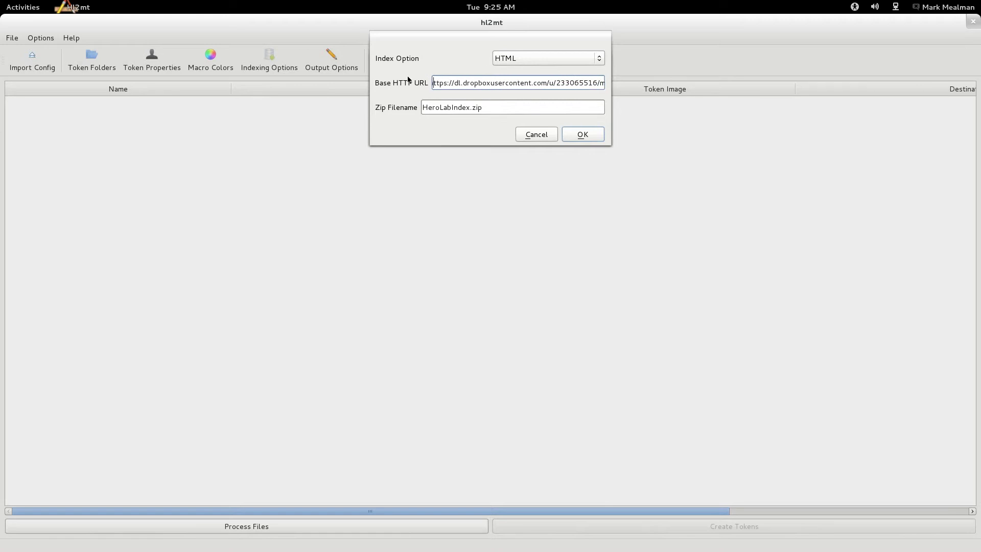
pyautogui.click(459, 84)
pyautogui.press('Home')
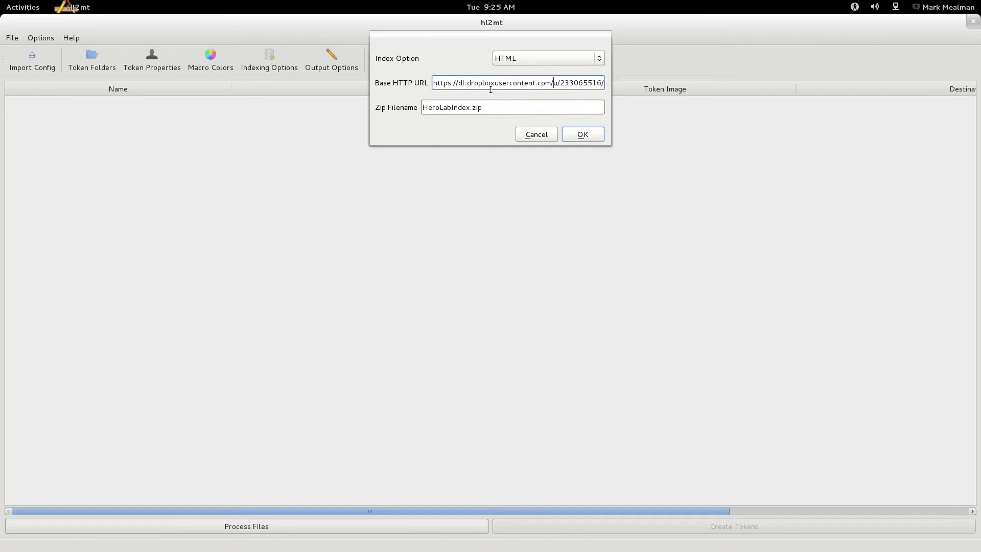
pyautogui.press('Right')
pyautogui.press('Right')
pyautogui.press('Right')
pyautogui.press('Right')
pyautogui.press('Right')
pyautogui.press('Right')
pyautogui.press('Right')
pyautogui.press('Right')
pyautogui.press('Right')
pyautogui.press('Right')
pyautogui.press('Right')
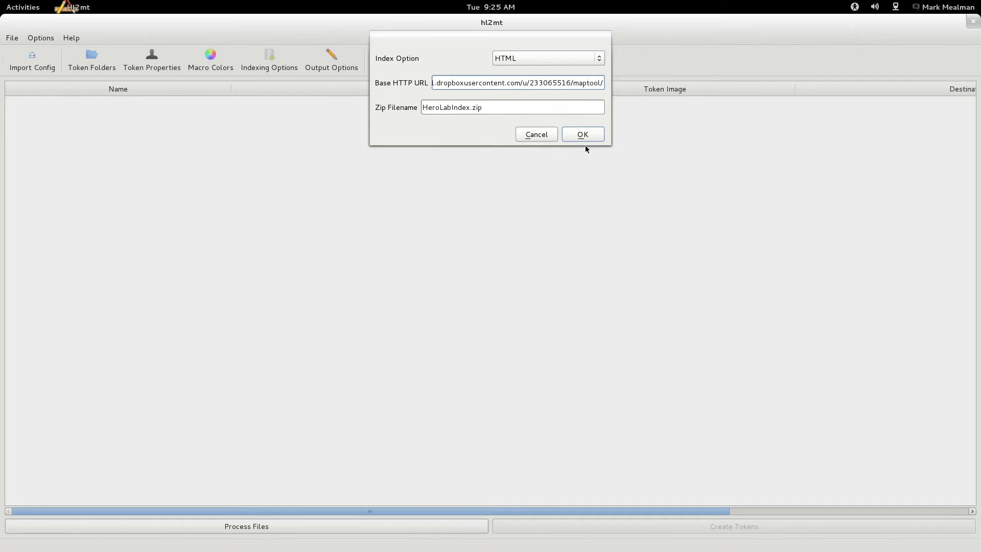
# - Accept the indexing options and process the input files
pyautogui.click(568, 136)
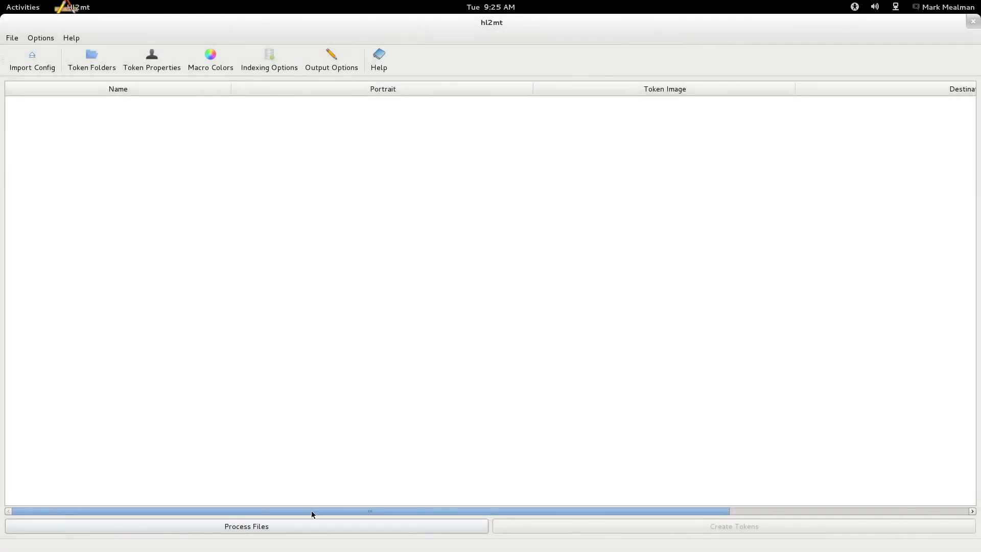
pyautogui.click(233, 521)
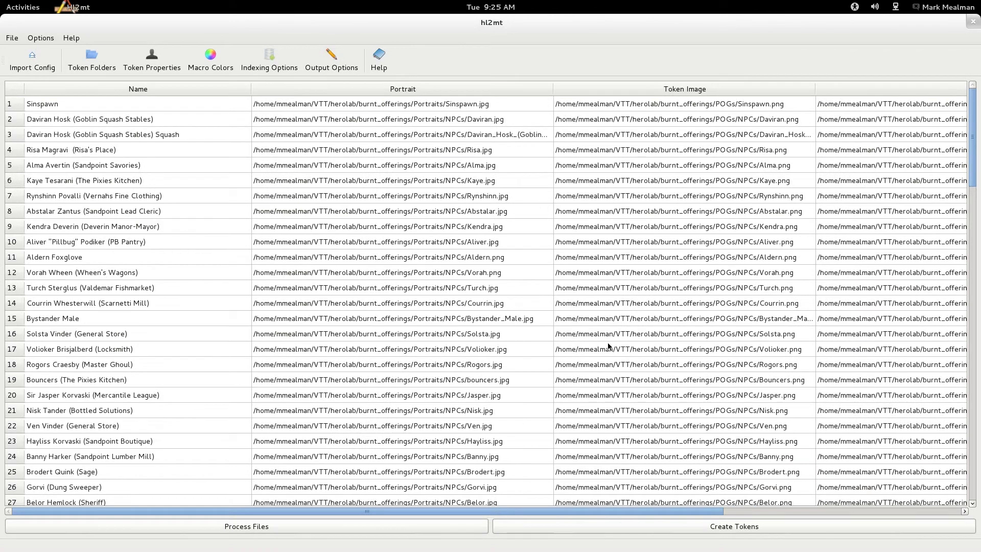
# - Create the tokens from the processed files and open the Burnt_Offerings output folder in the file manager
pyautogui.click(728, 529)
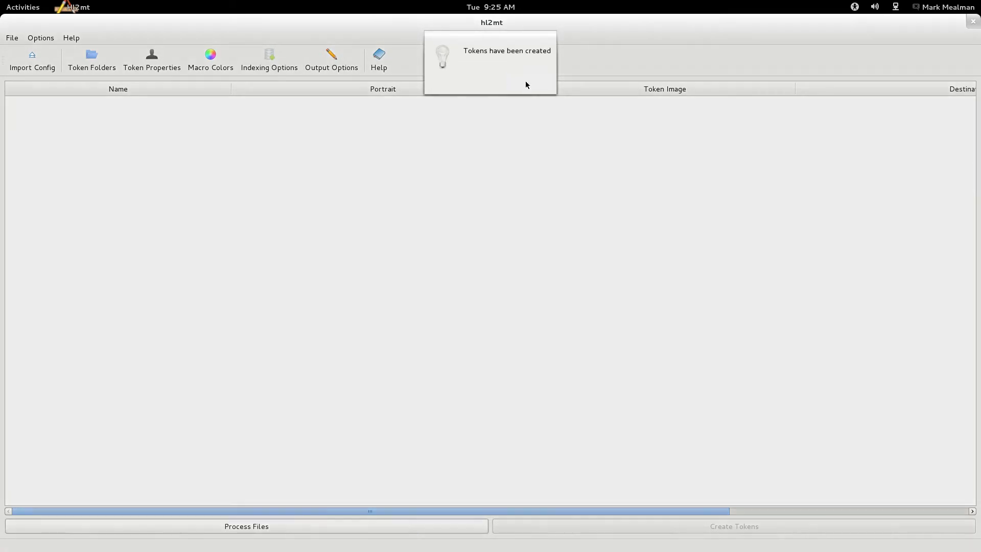
pyautogui.click(526, 84)
pyautogui.hotkey('alt', 'Tab')
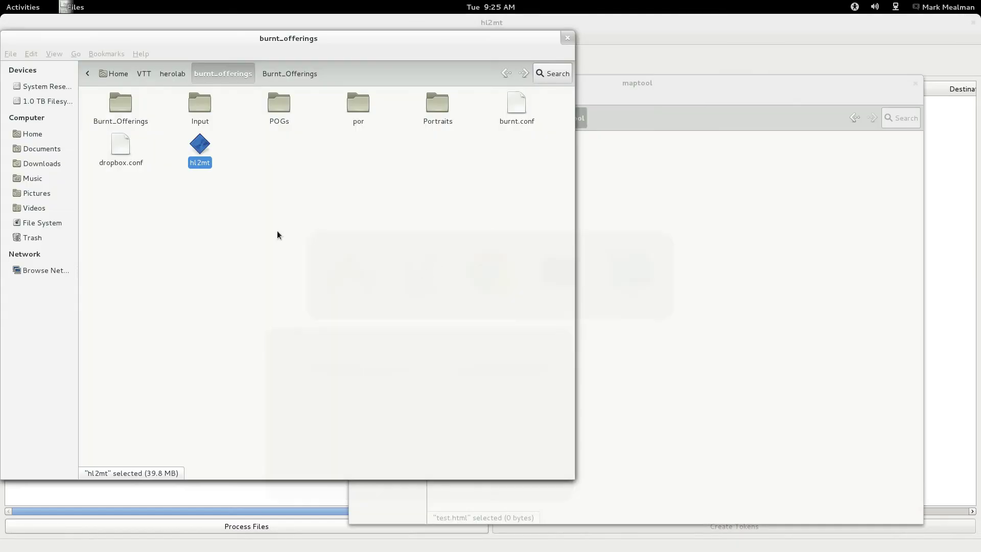
pyautogui.click(290, 184)
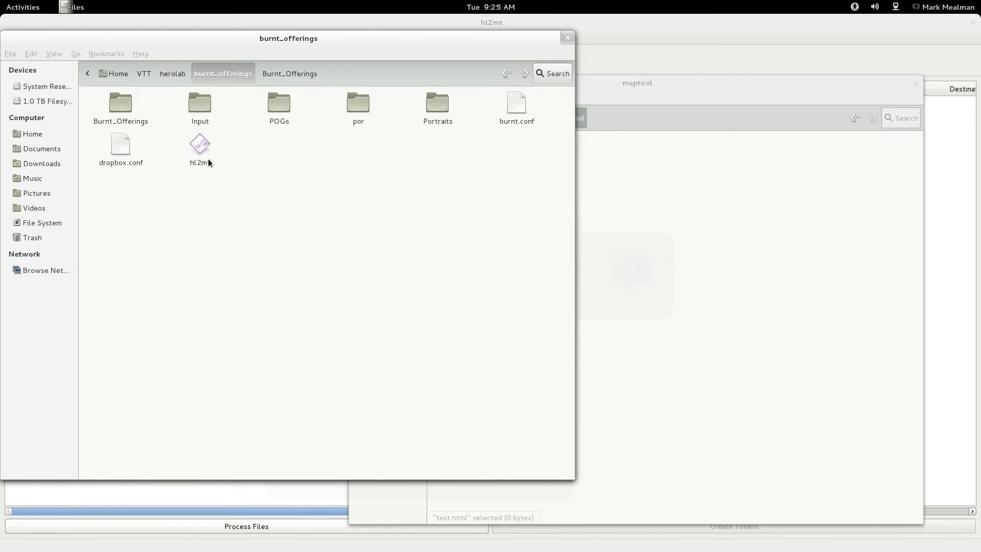
pyautogui.click(132, 113)
pyautogui.doubleClick(127, 106)
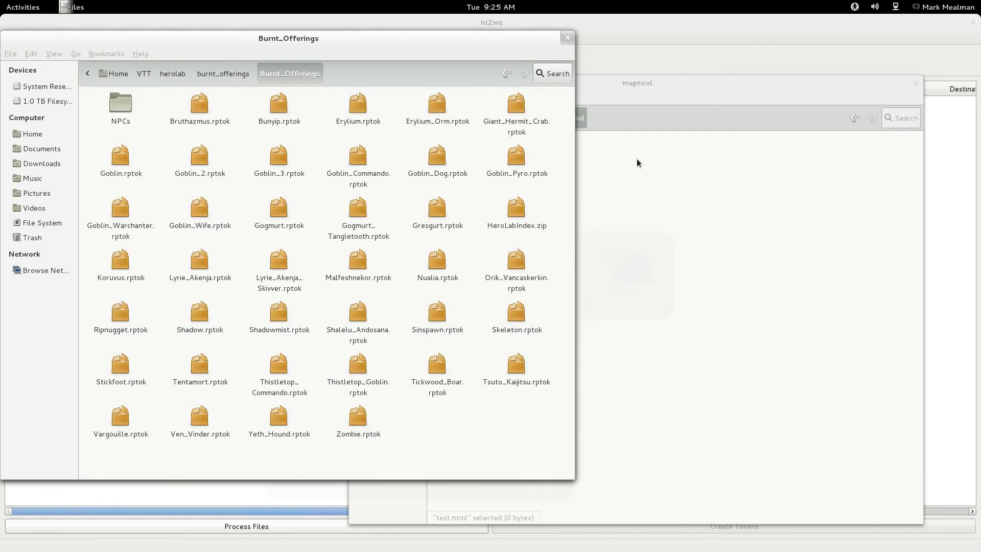
# - Check the zip filename set in hl2mt's indexing options and accept the options unchanged
pyautogui.click(612, 35)
pyautogui.click(272, 62)
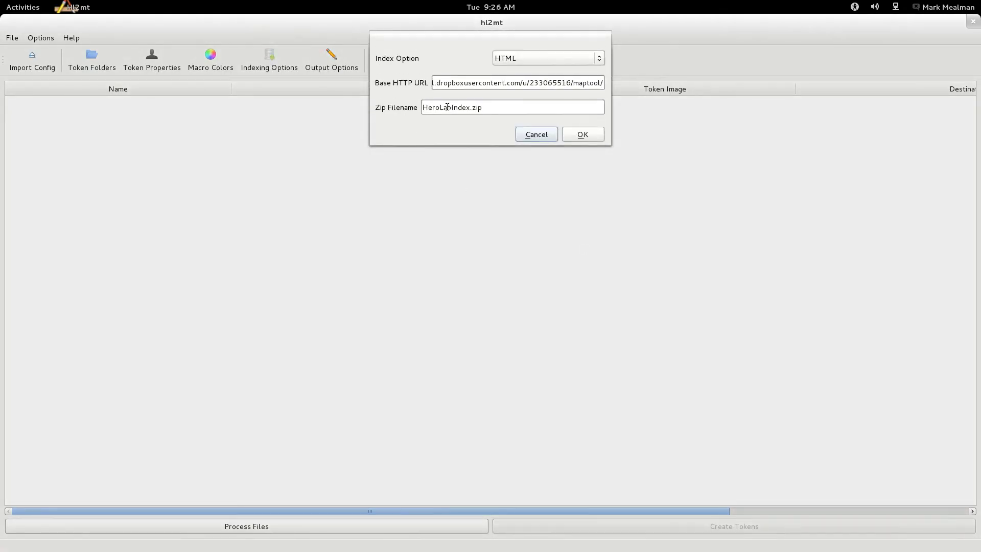
pyautogui.click(577, 135)
# - Open HeroLabIndex.zip from the Burnt_Offerings folder, look over its HTML files to the end, and locate the Dropbox maptool folder
pyautogui.hotkey('alt', 'Tab')
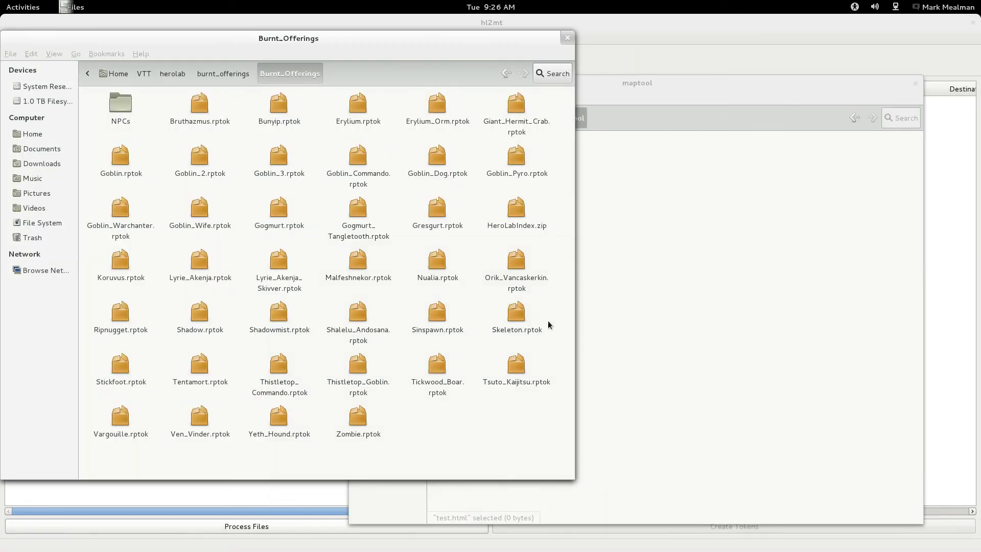
pyautogui.click(508, 213)
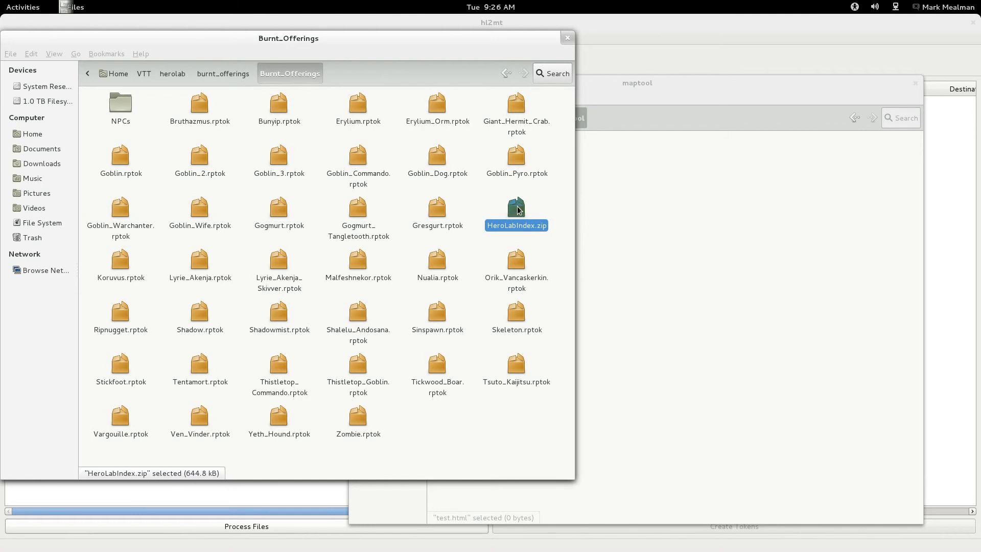
pyautogui.doubleClick(517, 208)
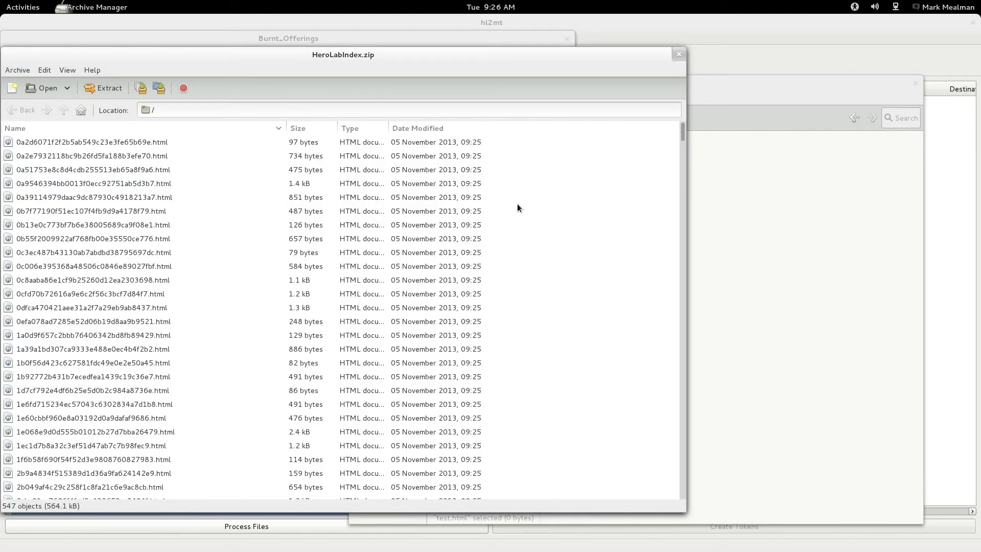
pyautogui.moveTo(683, 133); pyautogui.dragTo(714, 500)
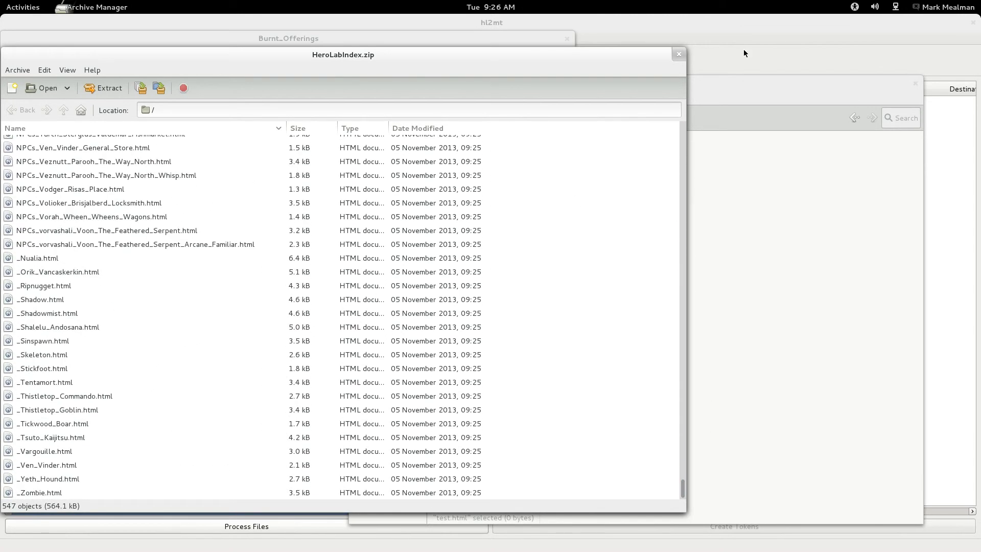
pyautogui.click(715, 95)
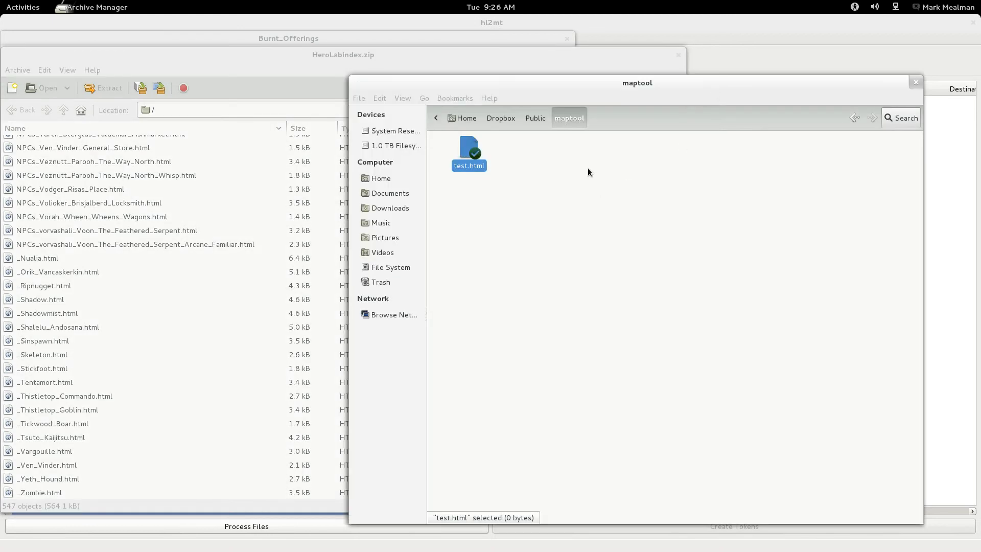
pyautogui.click(199, 68)
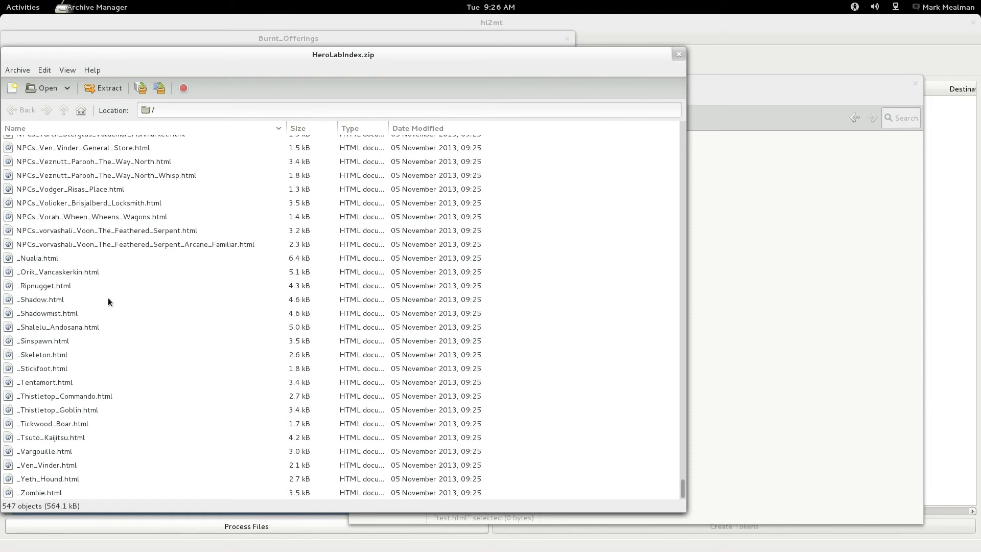
# - Copy _Nualia.html from the archive into the Dropbox Public maptool folder
pyautogui.click(24, 260)
pyautogui.moveTo(23, 259); pyautogui.dragTo(748, 305)
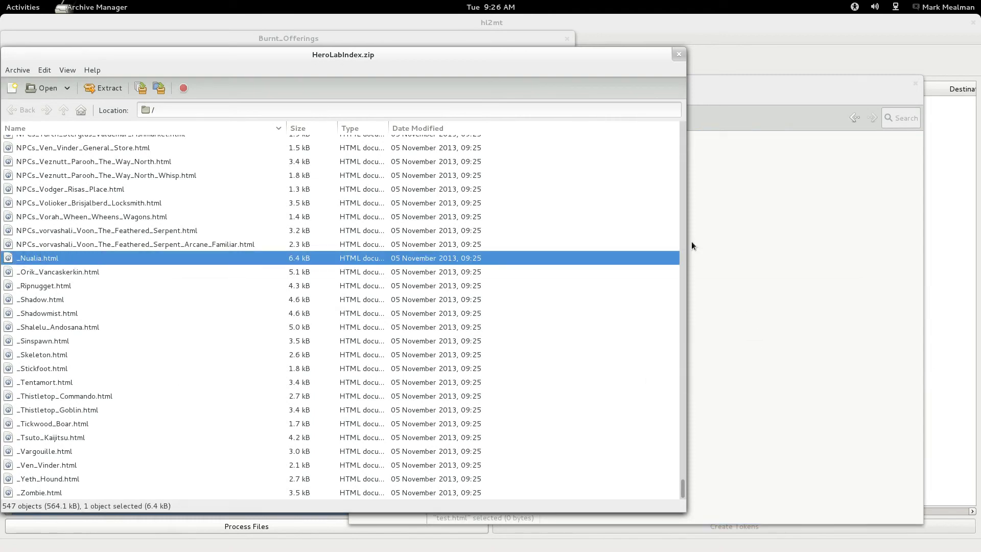
pyautogui.click(731, 85)
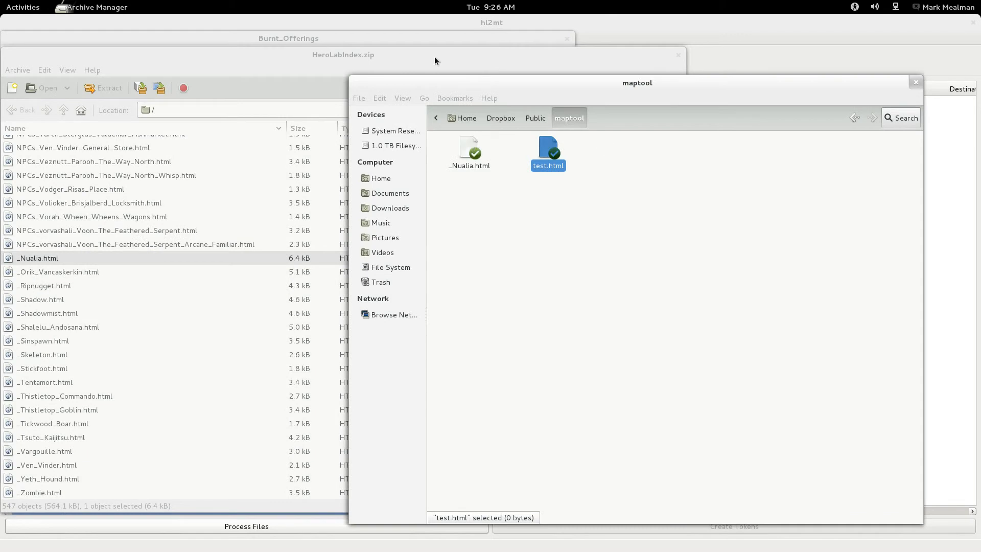
# - Copy the archive files from _Orik_Vancaskerkin.html through _Zombie.html into the maptool folder
pyautogui.click(87, 273)
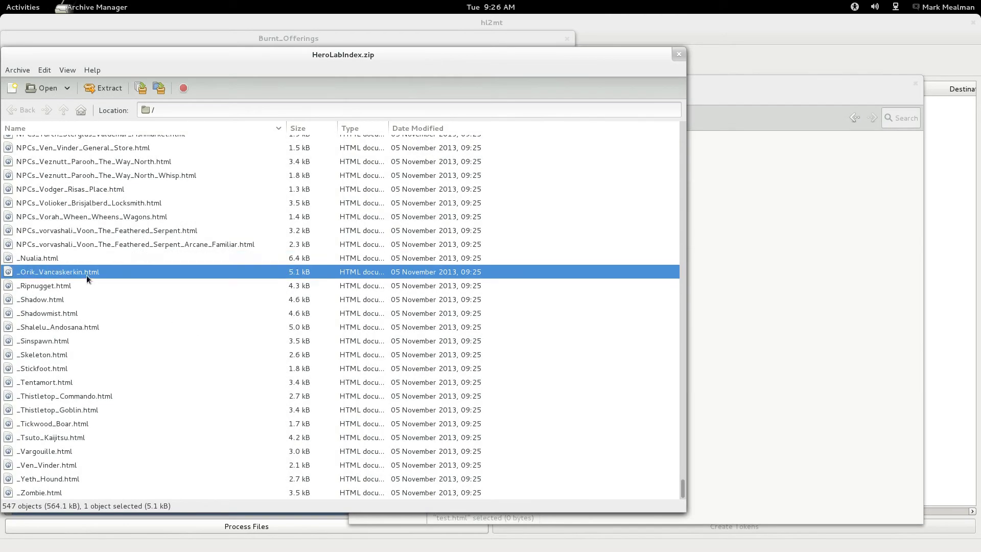
pyautogui.keyDown('shift'); pyautogui.click(60, 492); pyautogui.keyUp('shift')
pyautogui.moveTo(47, 376); pyautogui.dragTo(734, 66)
pyautogui.click(745, 90)
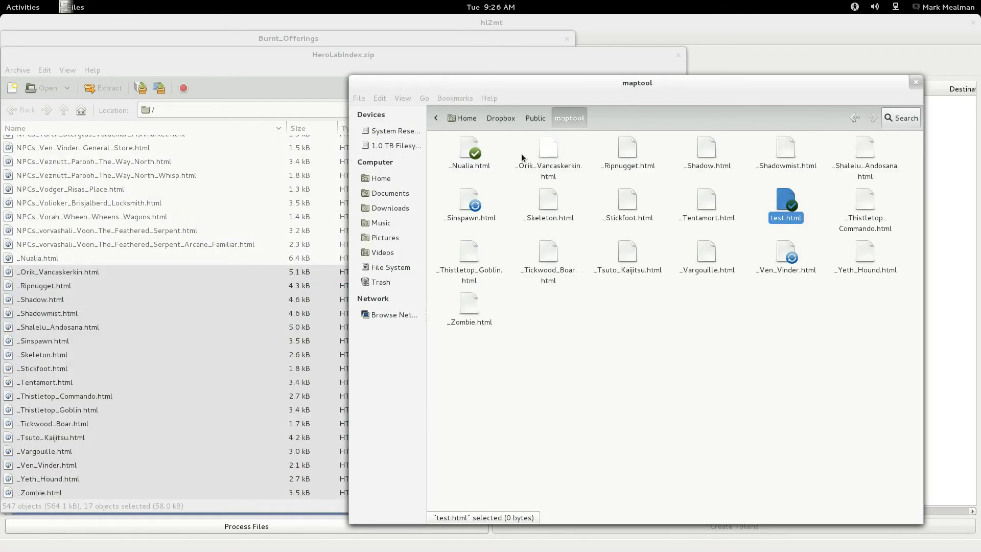
# - Copy all remaining archive files above _Nualia.html into the maptool folder and look over the copied files
pyautogui.click(351, 59)
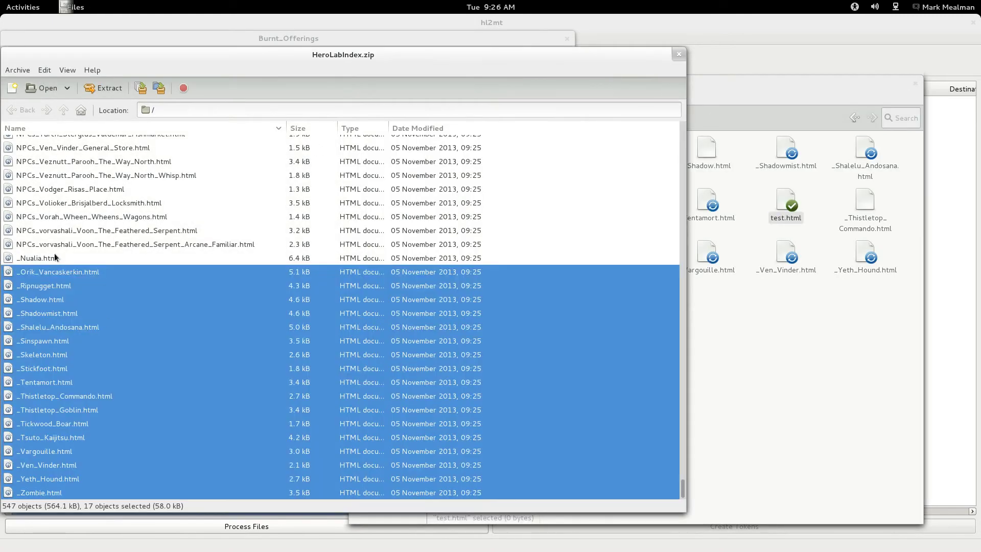
pyautogui.click(56, 246)
pyautogui.moveTo(684, 489); pyautogui.dragTo(691, 124)
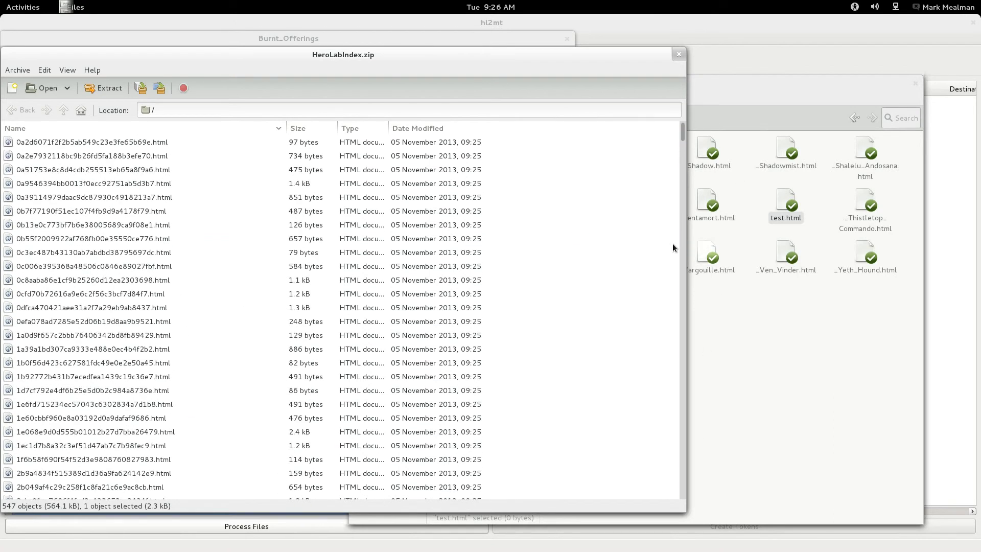
pyautogui.keyDown('shift'); pyautogui.click(105, 143); pyautogui.keyUp('shift')
pyautogui.moveTo(116, 254); pyautogui.dragTo(794, 357)
pyautogui.click(742, 92)
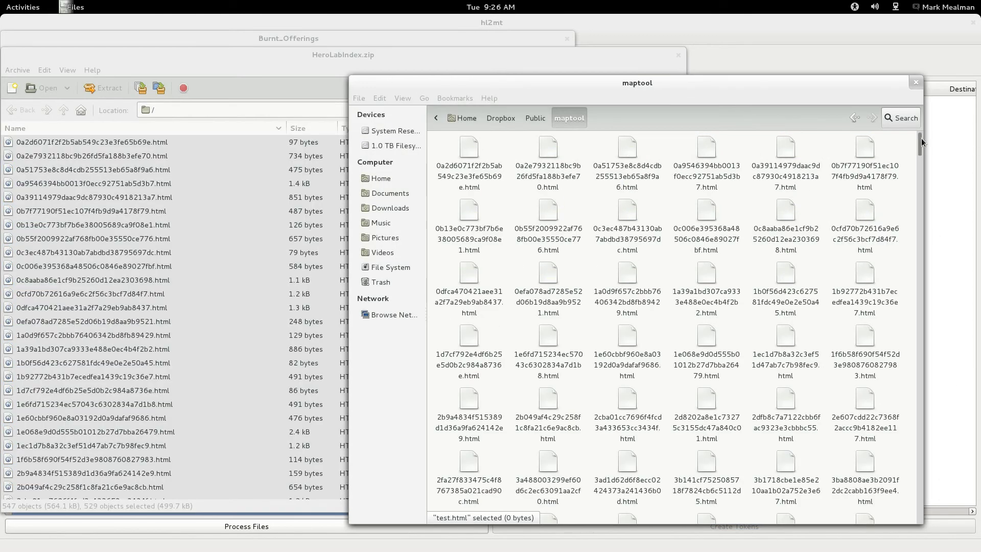
pyautogui.moveTo(921, 146); pyautogui.dragTo(904, 513)
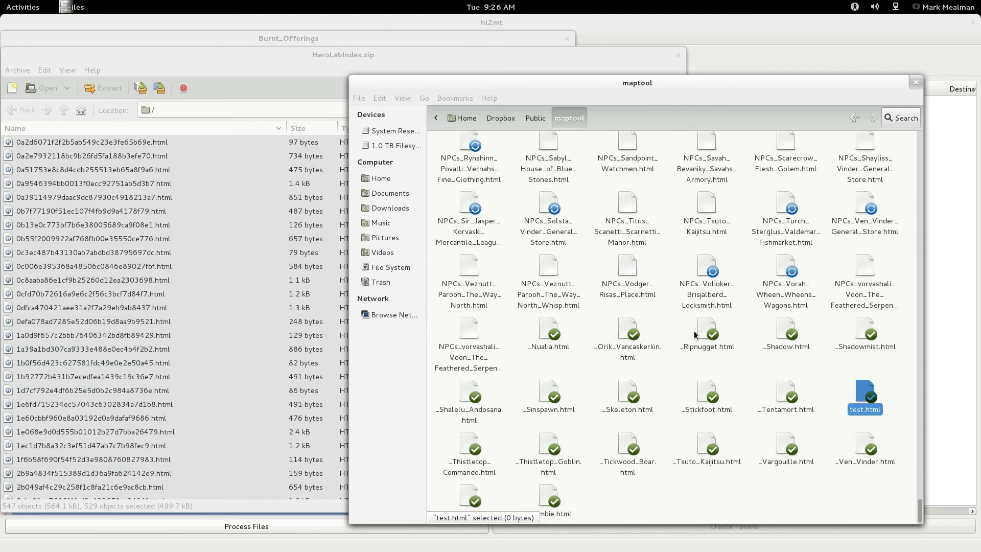
pyautogui.moveTo(922, 511); pyautogui.dragTo(890, 117)
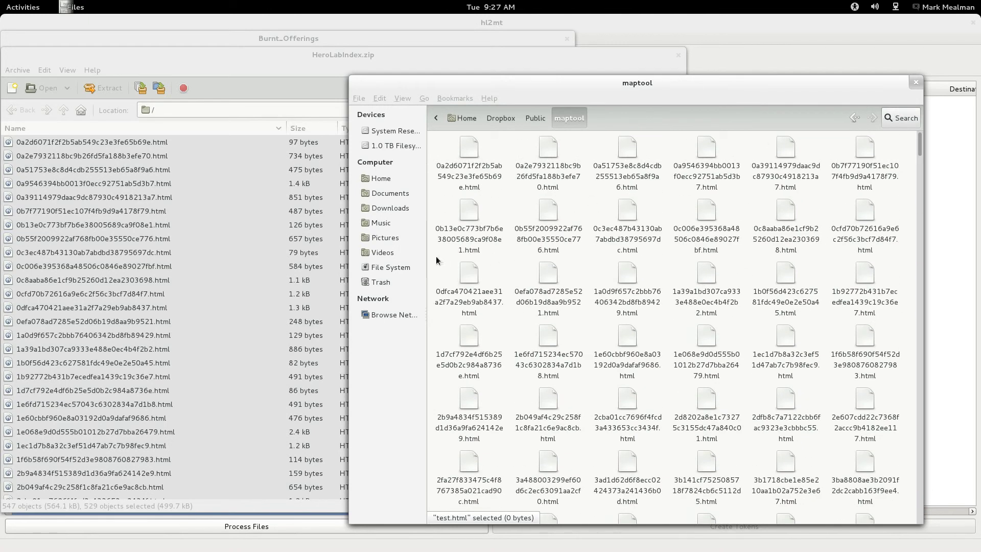
# - Switch to the terminal and launch MapTool by running its launch script, whose name starts with ./L
pyautogui.hotkey('alt', 'Tab')
pyautogui.hotkey('alt', 'Tab')
pyautogui.hotkey('alt', 'Tab')
pyautogui.hotkey('alt', 'Tab')
pyautogui.write('./L')
pyautogui.press('Tab')
pyautogui.press('Return')
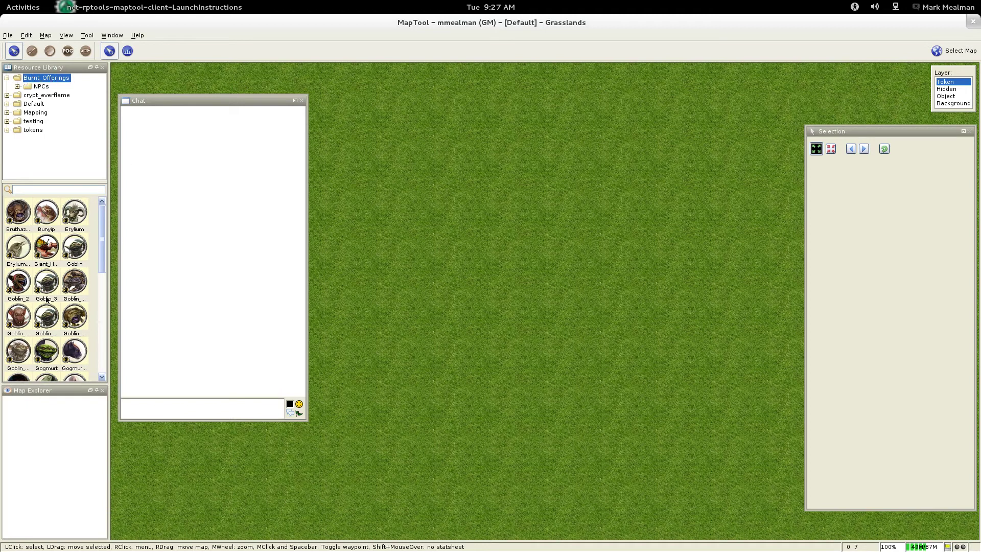
# - Place the Nualia token from Burnt_Offerings on the map, read through its character sheet, and close the sheet
pyautogui.scroll(-5, 44, 304)
pyautogui.moveTo(75, 262); pyautogui.dragTo(537, 251)
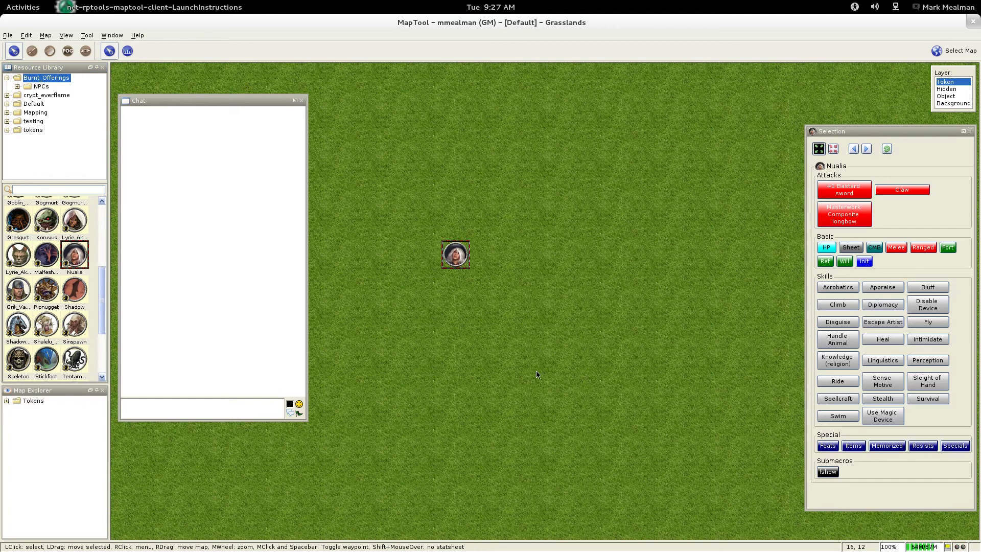
pyautogui.click(850, 248)
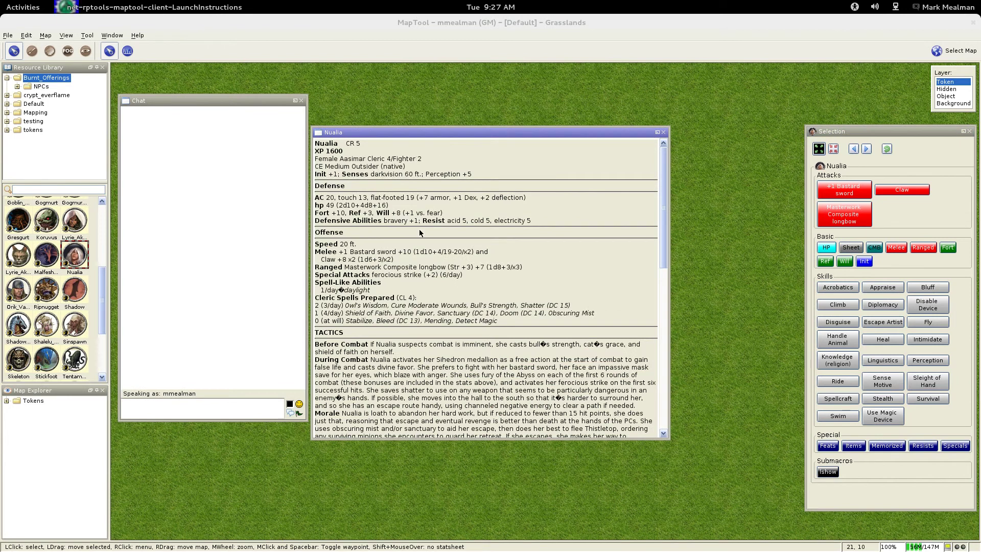
pyautogui.scroll(-10, 437, 287)
pyautogui.scroll(7, 437, 287)
pyautogui.scroll(4, 437, 289)
pyautogui.click(663, 133)
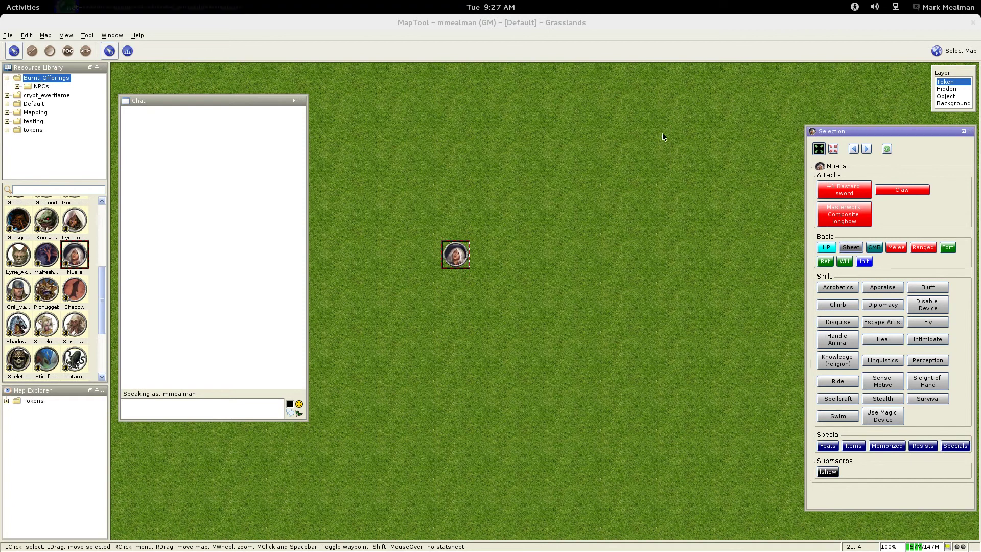
# - Examine the Dropbox address requested in the command of Nualia's Sheet macro, and close the macro editor
pyautogui.rightClick(851, 250)
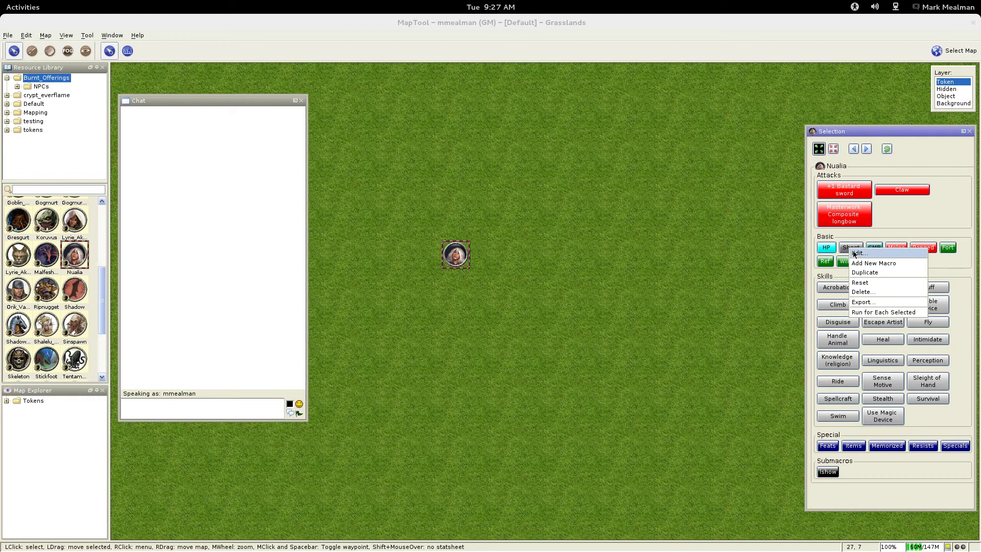
pyautogui.click(856, 253)
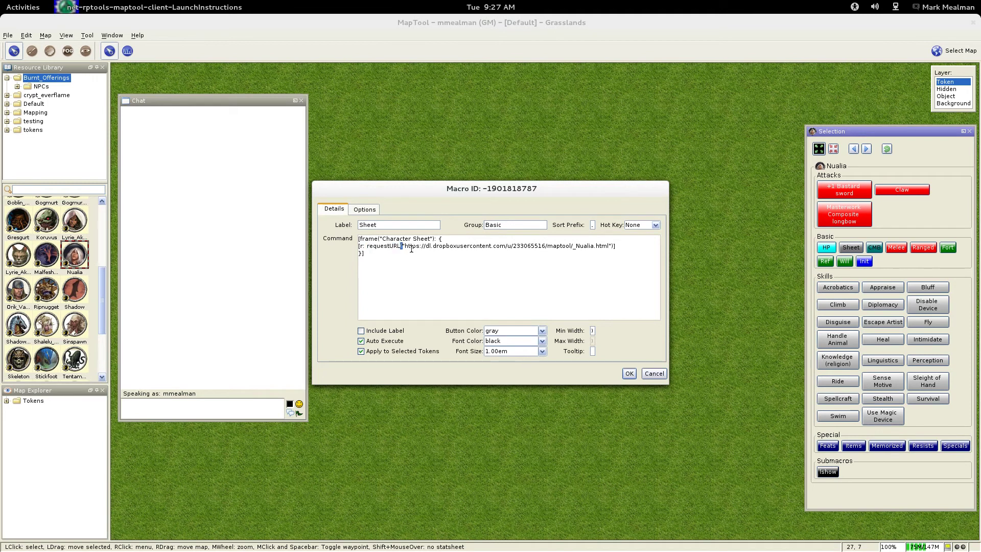
pyautogui.moveTo(404, 246); pyautogui.dragTo(610, 248)
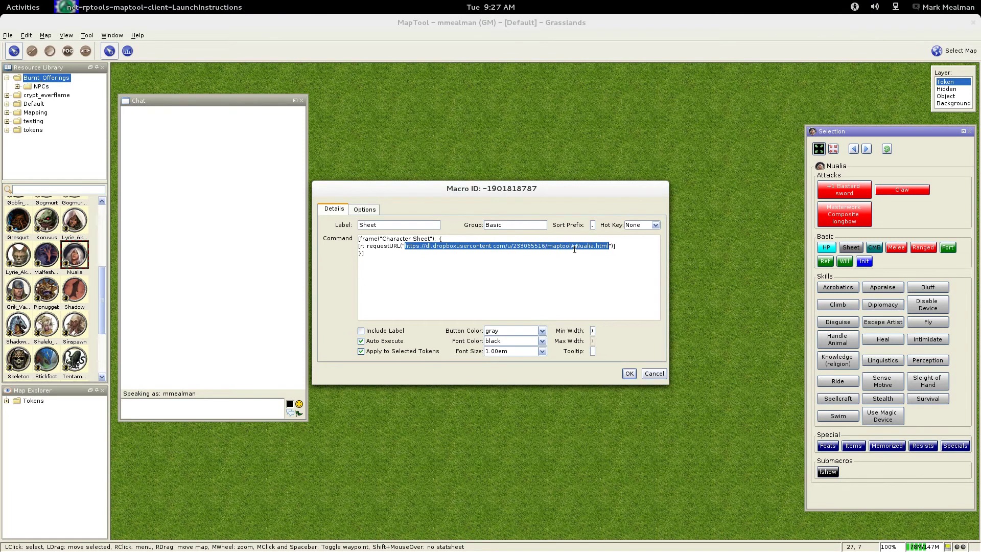
pyautogui.click(630, 374)
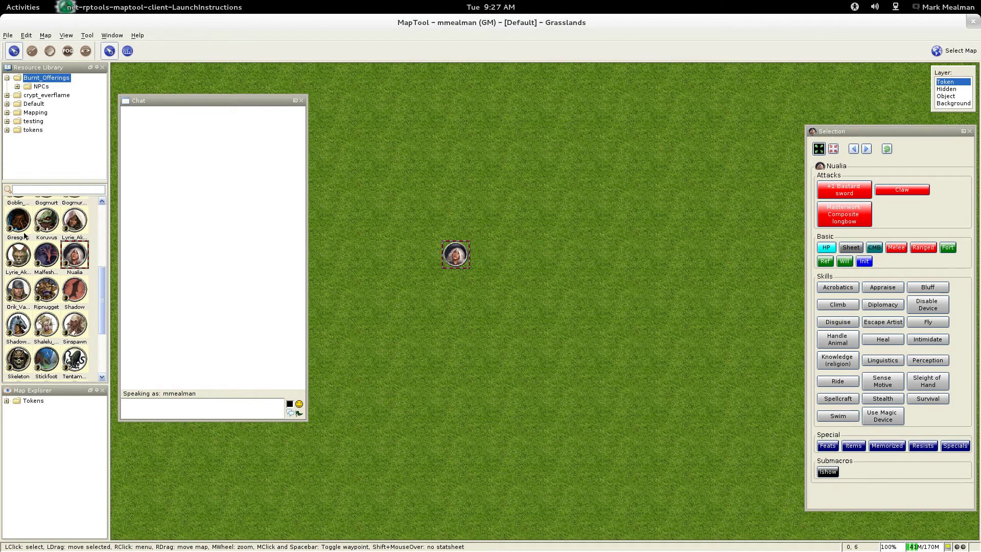
# - Place the Lyrie Akenja token on the map to the right of Nualia, and view and close its character sheet
pyautogui.moveTo(72, 222); pyautogui.dragTo(612, 262)
pyautogui.click(851, 212)
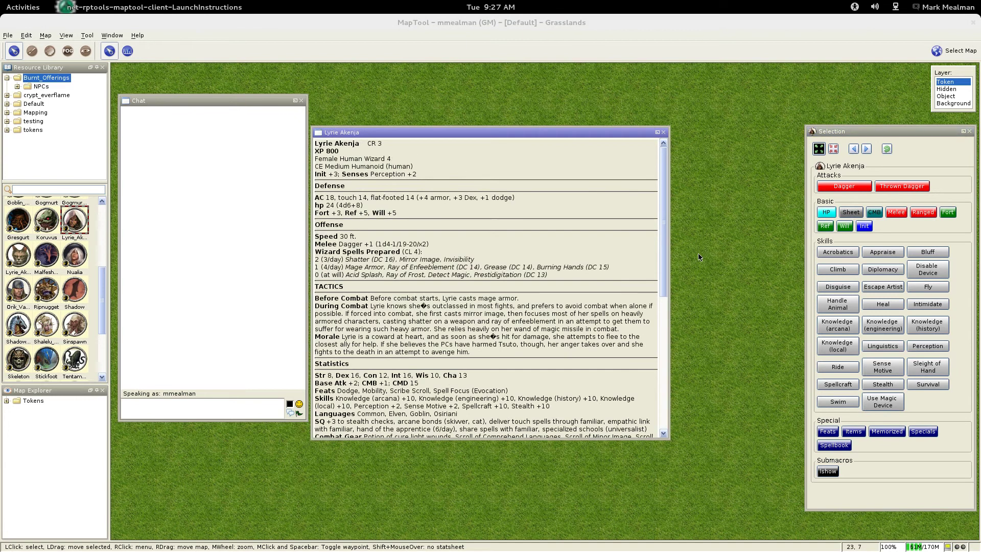
pyautogui.click(664, 132)
pyautogui.rightClick(850, 210)
pyautogui.click(859, 222)
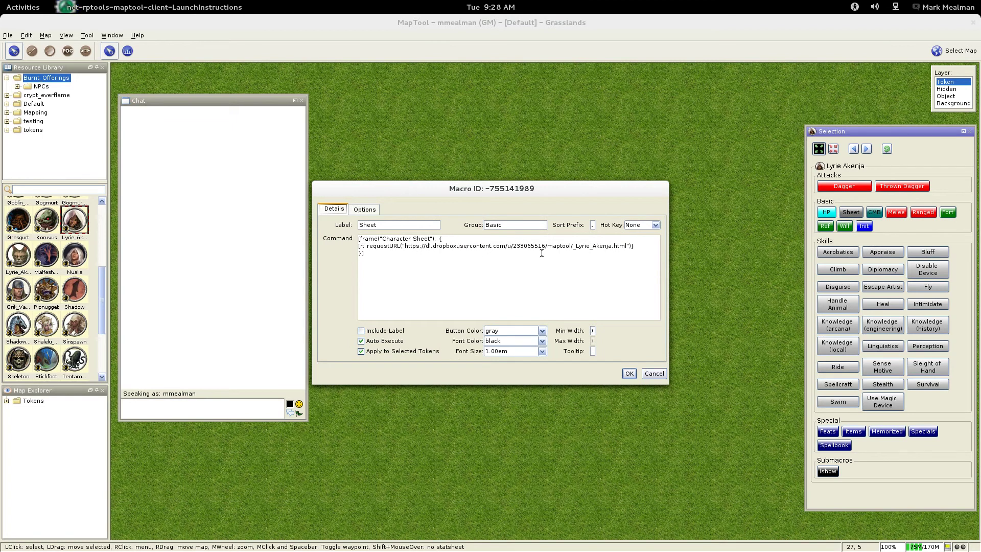
pyautogui.click(629, 373)
# - Check the Dropbox sync status of the files throughout the maptool folder and return to MapTool
pyautogui.hotkey('alt', 'Tab')
pyautogui.hotkey('alt', 'Tab')
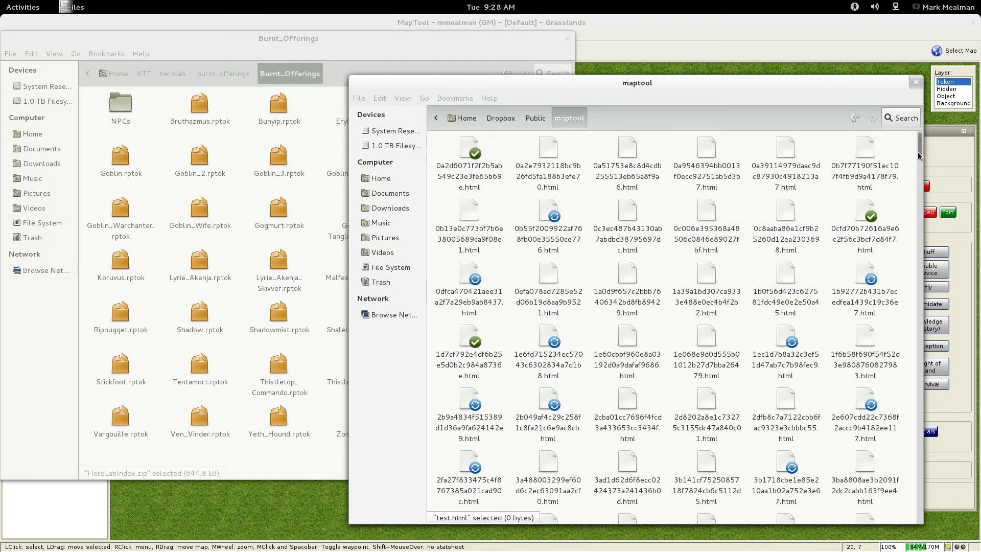
pyautogui.moveTo(919, 148); pyautogui.dragTo(954, 366)
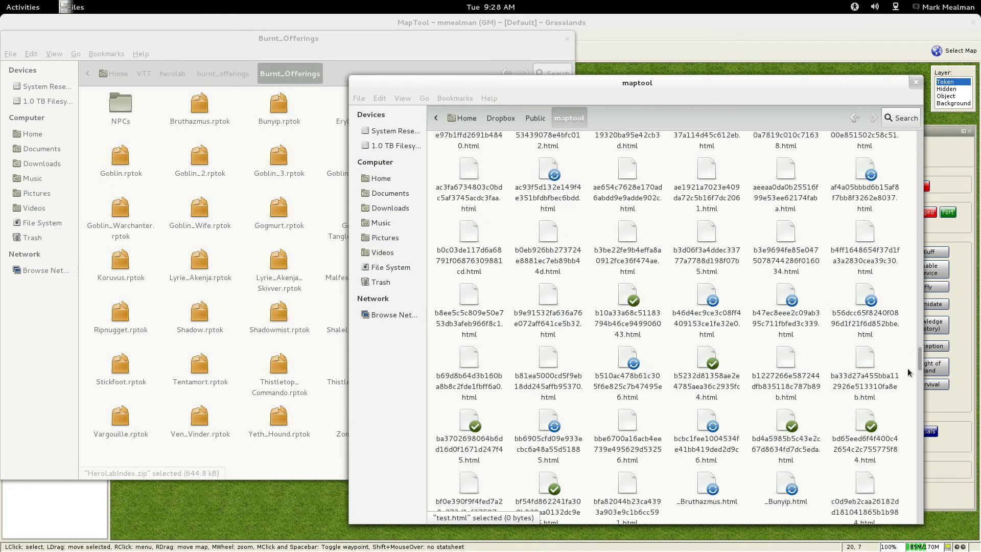
pyautogui.moveTo(923, 361); pyautogui.dragTo(922, 511)
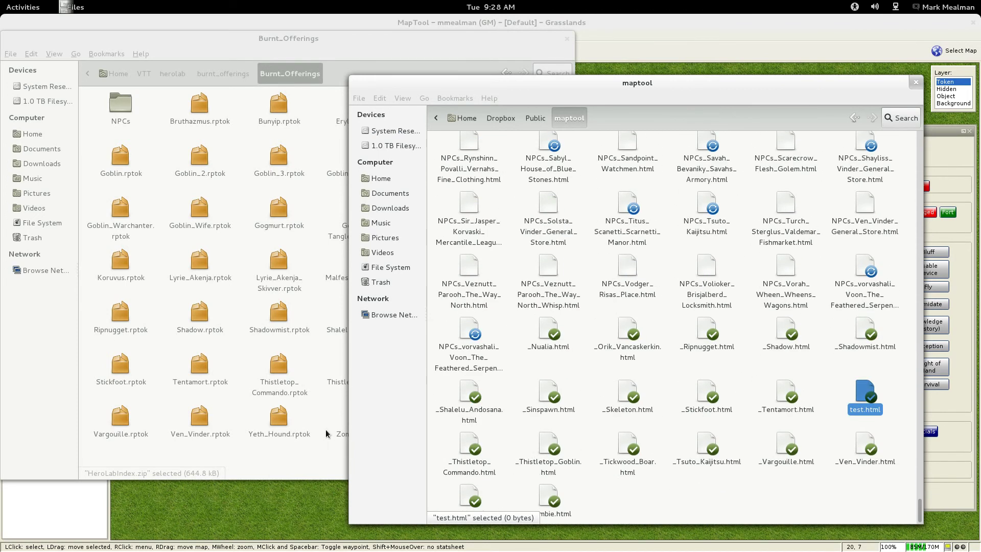
pyautogui.click(310, 501)
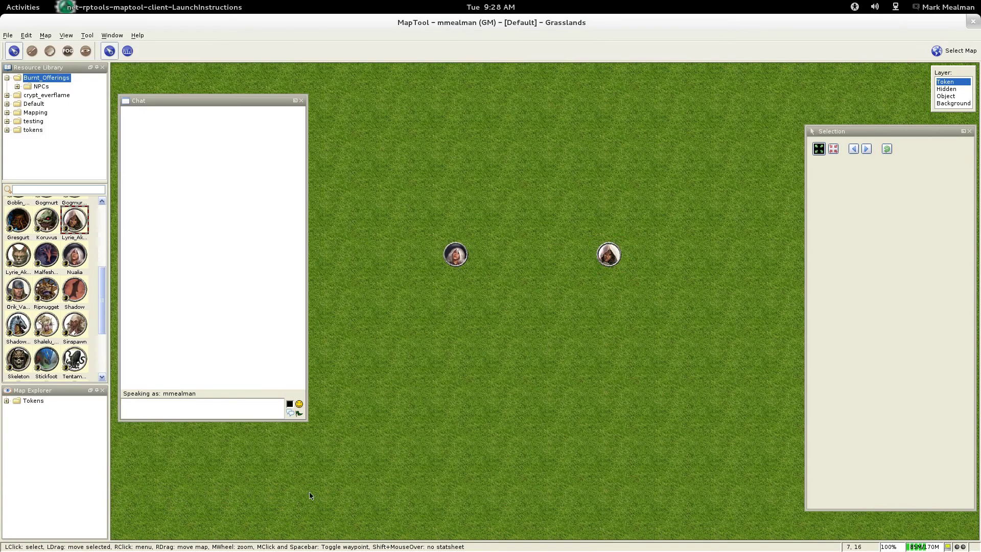
# - Switch to Chrome and review the Dropbox enable_public_folder address and the contents of the online Public folder
pyautogui.hotkey('alt', 'Tab')
pyautogui.hotkey('alt', 'Tab')
pyautogui.hotkey('alt', 'Tab')
pyautogui.hotkey('alt', 'Tab')
pyautogui.hotkey('alt', 'Tab')
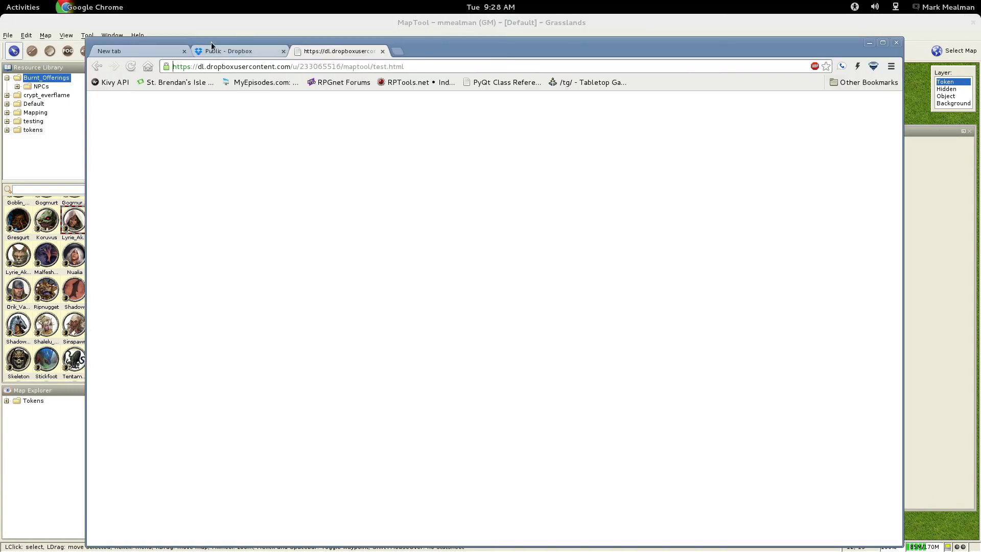
pyautogui.click(212, 51)
pyautogui.click(136, 51)
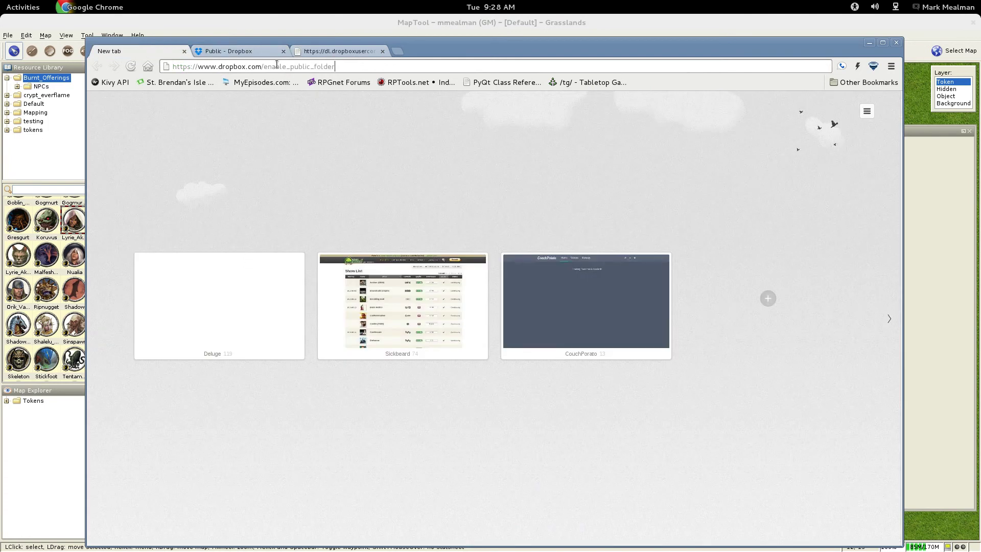
pyautogui.click(220, 51)
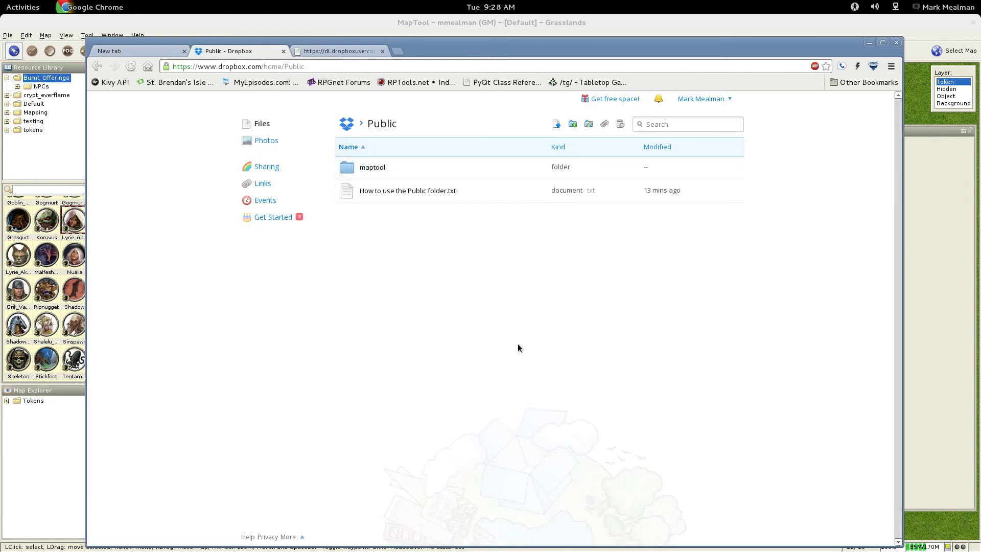
# - Switch to Files, show the local Dropbox Public folder, and open the HeroLabIndex.zip archive from the Burnt_Offerings folder
pyautogui.hotkey('alt', 'Tab')
pyautogui.hotkey('alt', 'Tab')
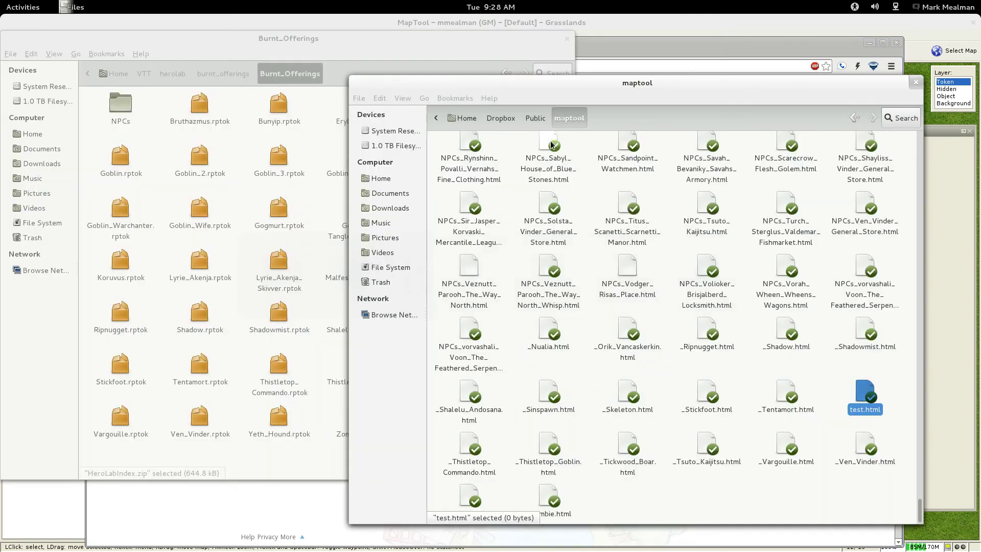
pyautogui.click(535, 118)
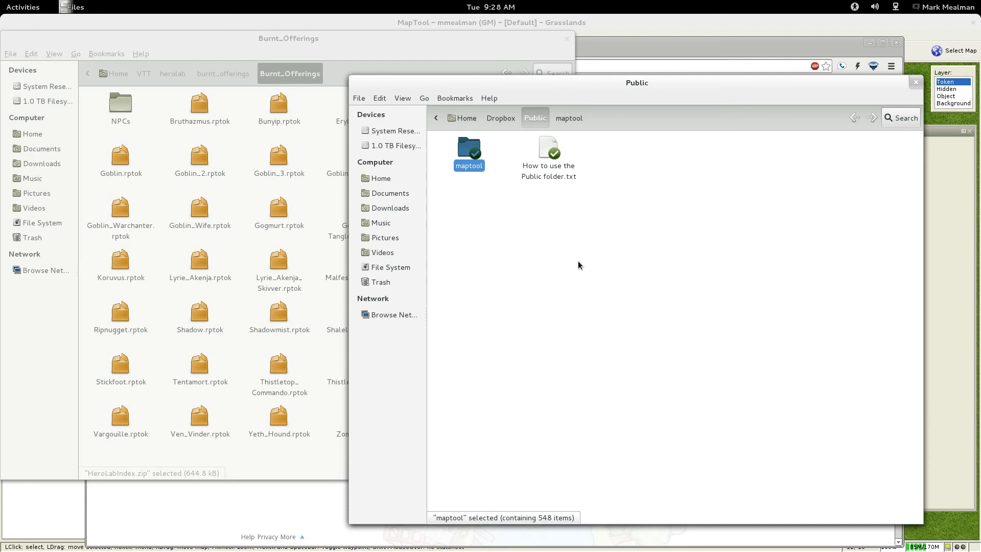
pyautogui.click(480, 52)
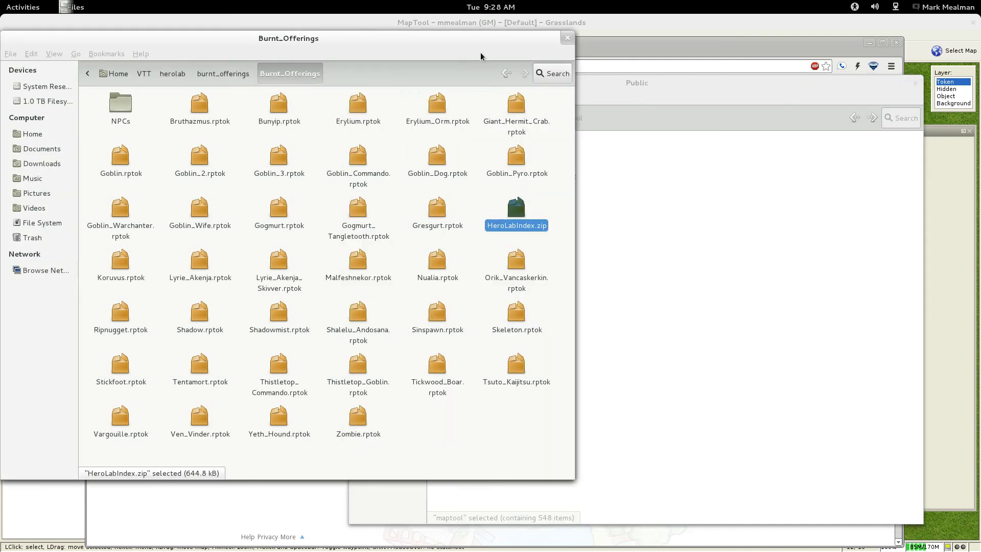
pyautogui.doubleClick(513, 210)
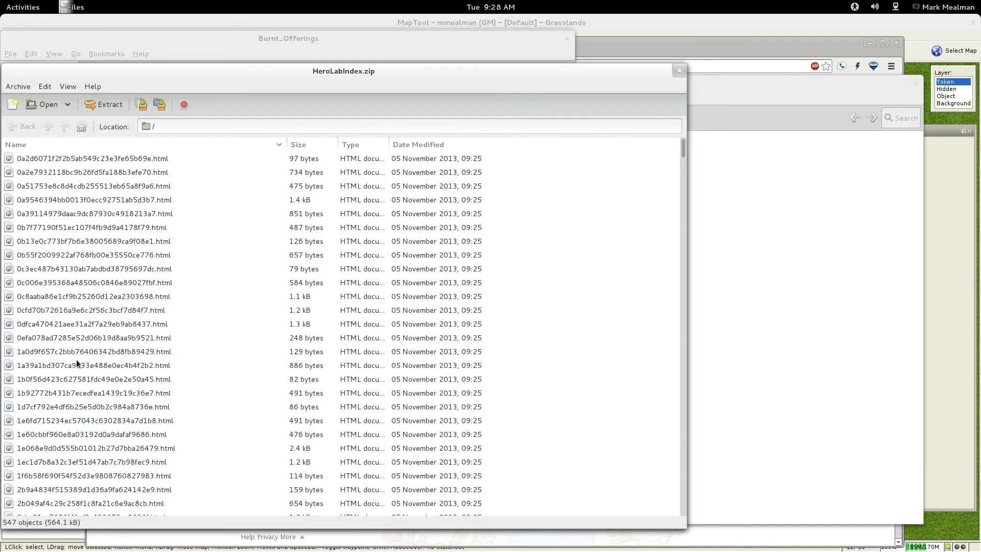